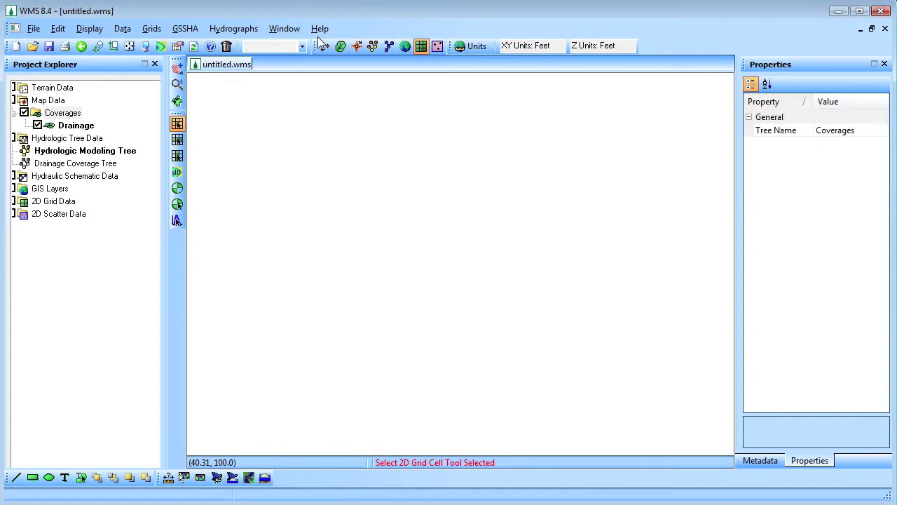
Step: Open the Industrial.prj GSSHA project from the Scenarios\Base folder
click(197, 46)
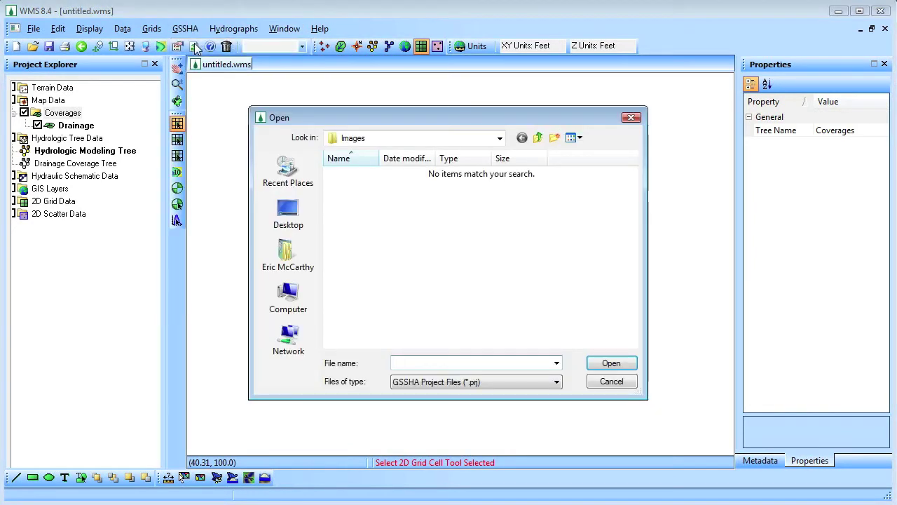
click(537, 137)
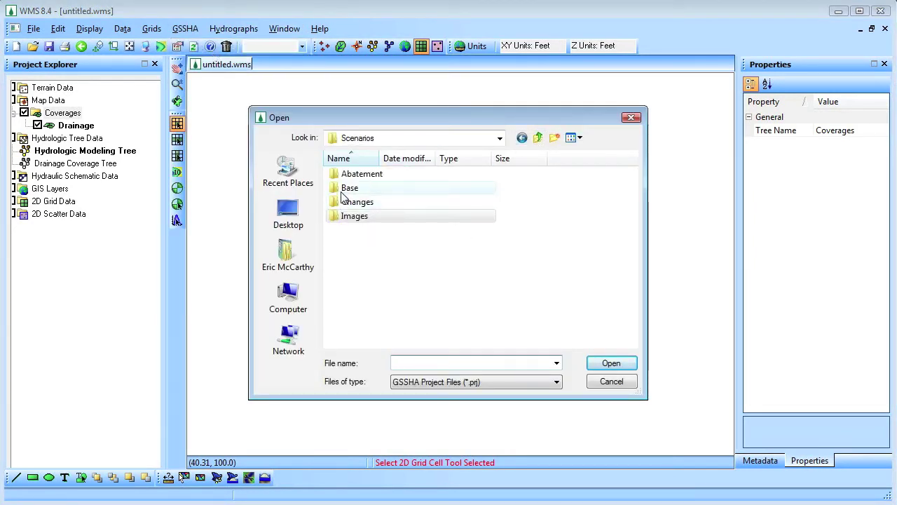
double_click(352, 189)
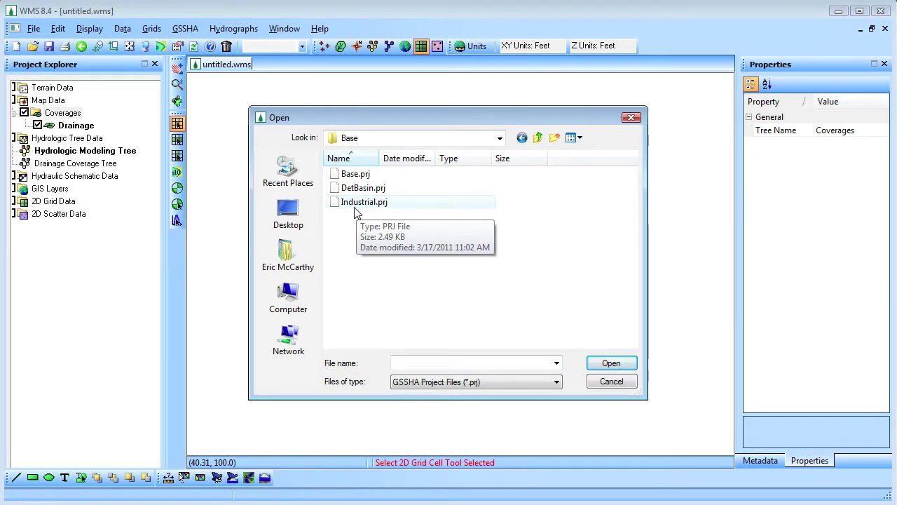
double_click(356, 205)
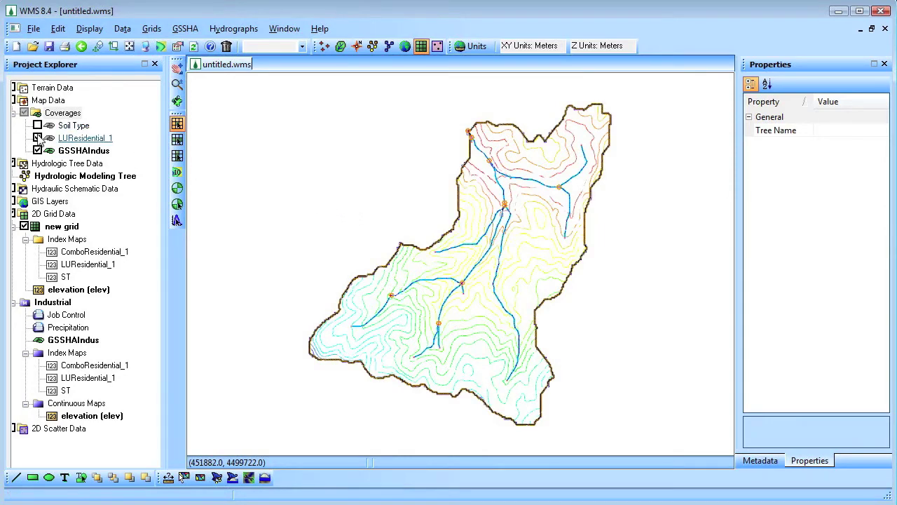
Step: Duplicate the GSSHAIndus coverage and display the copy on the map
right_click(77, 151)
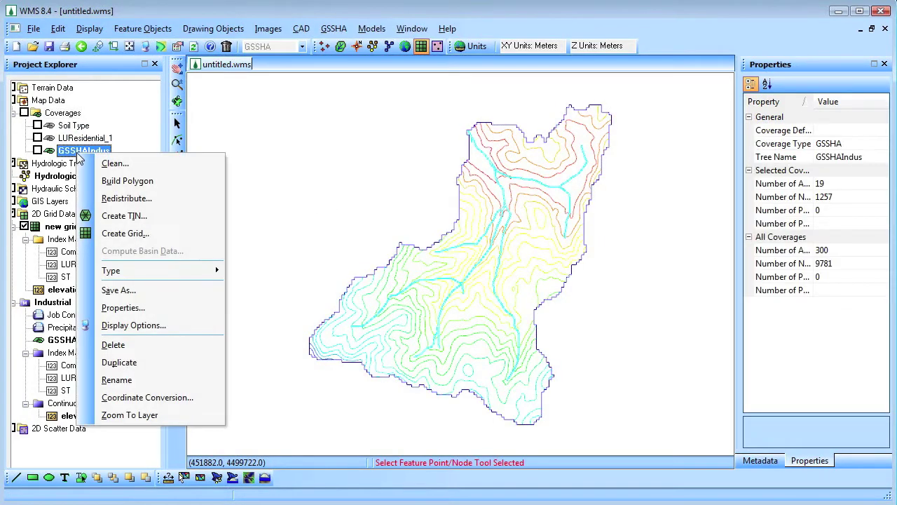
click(120, 362)
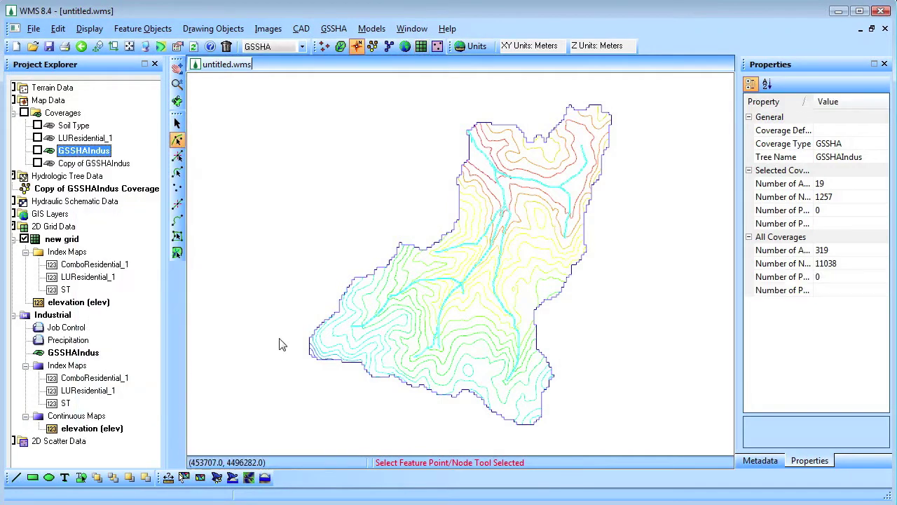
click(109, 164)
click(37, 164)
Step: Rename the copied coverage to GSSHADetBasin and collapse the grid and Industrial branches
click(869, 157)
double_click(869, 157)
key(BackSpace)
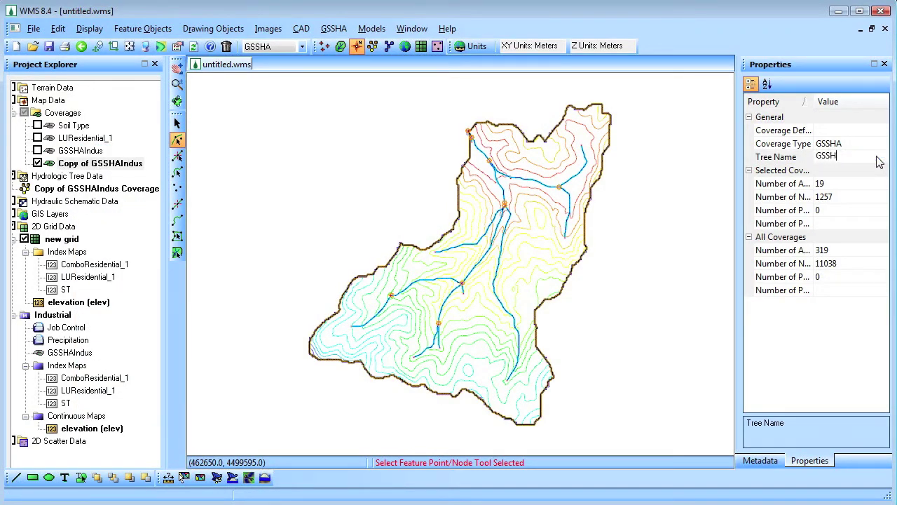
text(GSSHADetBasin)
key(Return)
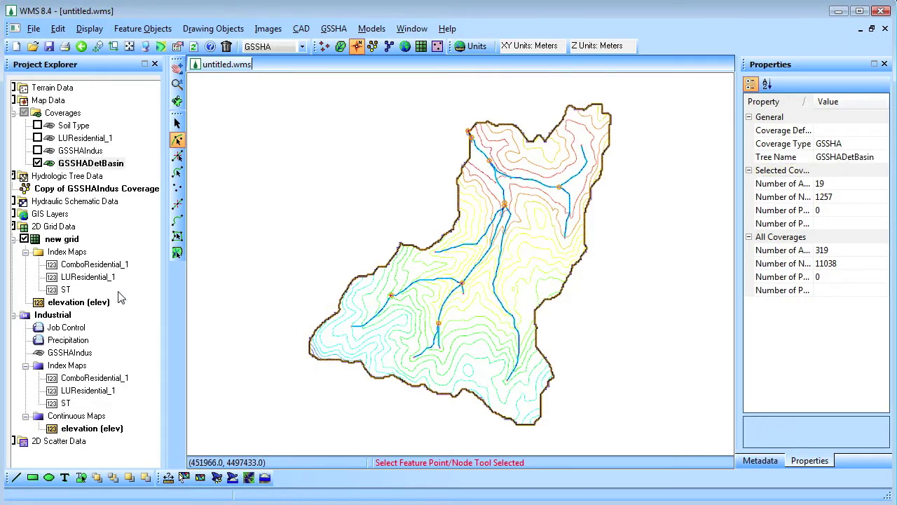
click(14, 239)
click(14, 252)
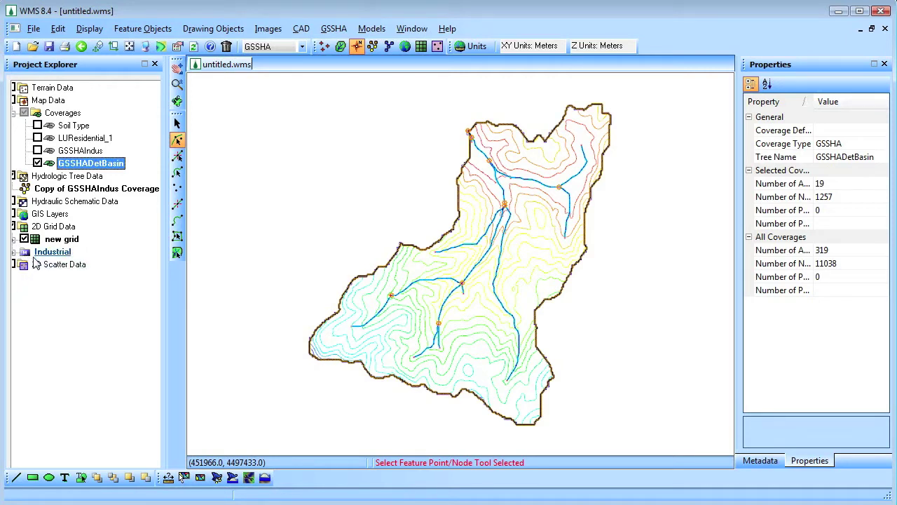
Step: Duplicate the Industrial project and assign GSSHADetBasin as its coverage
click(42, 252)
right_click(37, 253)
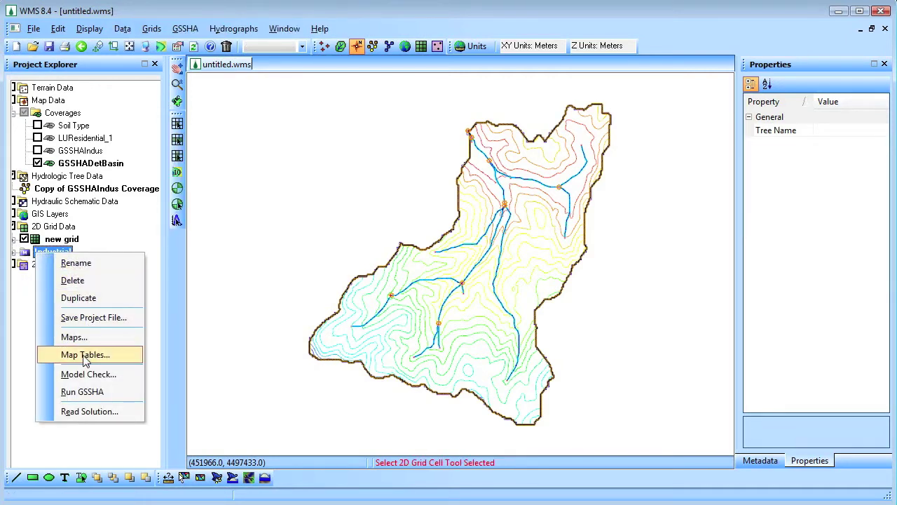
click(78, 297)
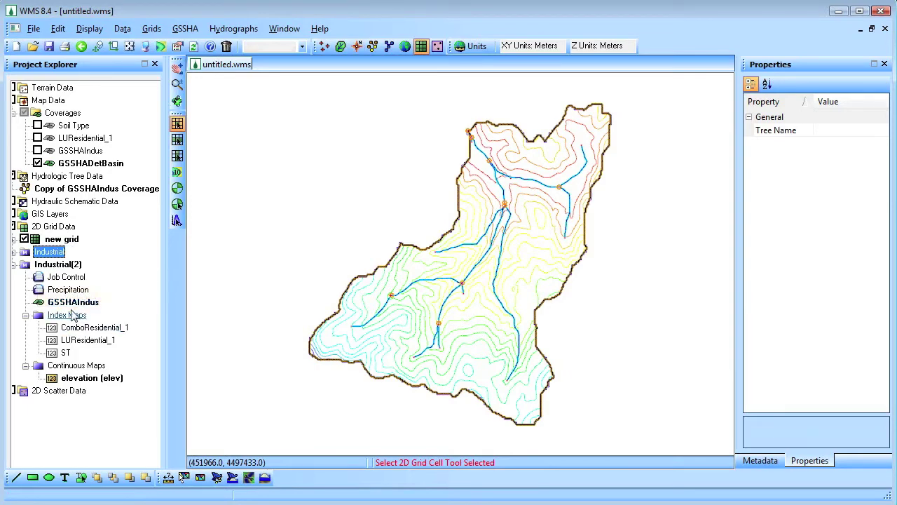
right_click(74, 304)
mouse_move(112, 313)
click(202, 327)
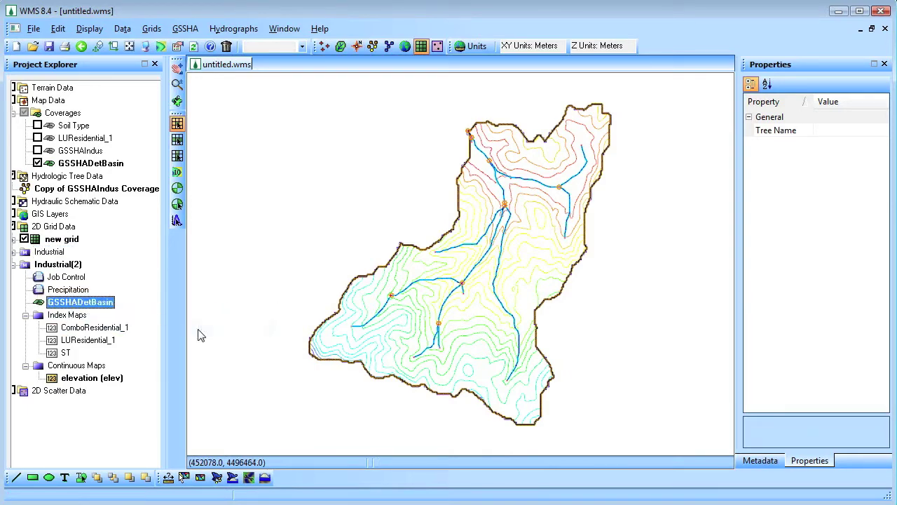
Step: Save the copied project as DetBasin.prj, replacing the existing file
right_click(56, 265)
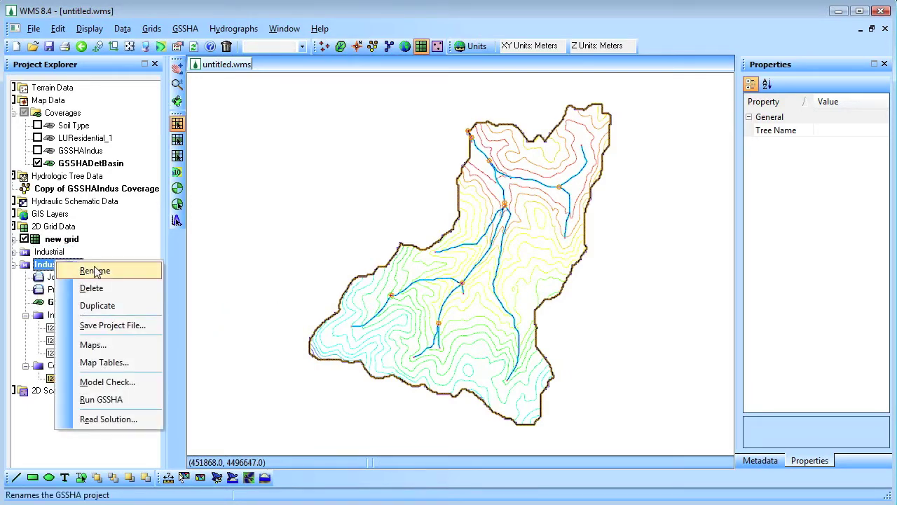
click(140, 323)
click(379, 190)
click(611, 362)
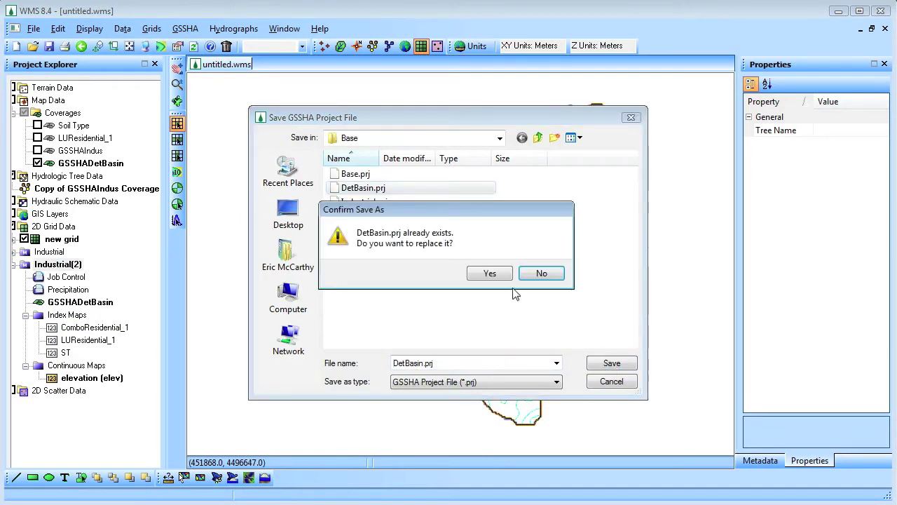
click(499, 276)
Step: Start opening a file from the Scenarios folder
click(33, 28)
click(52, 64)
click(537, 137)
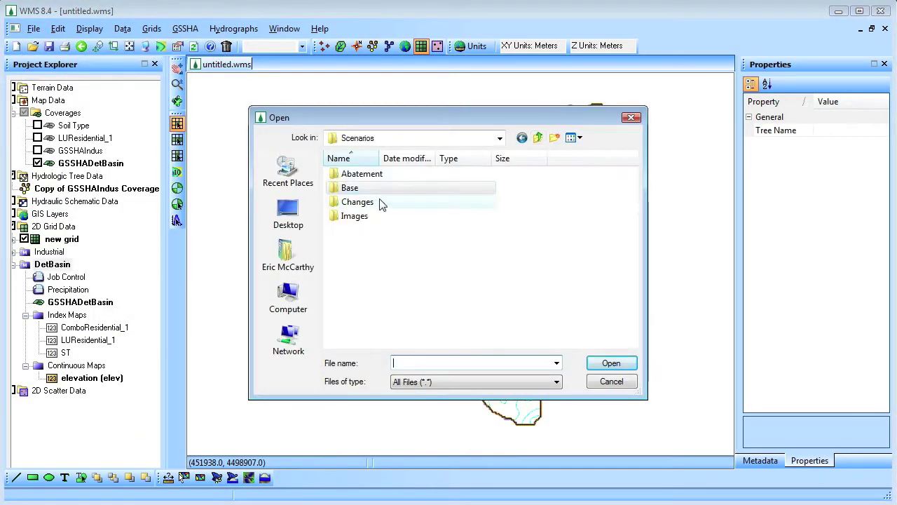
Step: Load Images\DetBasin.JPG as a background and zoom in on the stream junction
double_click(364, 215)
click(363, 231)
double_click(363, 231)
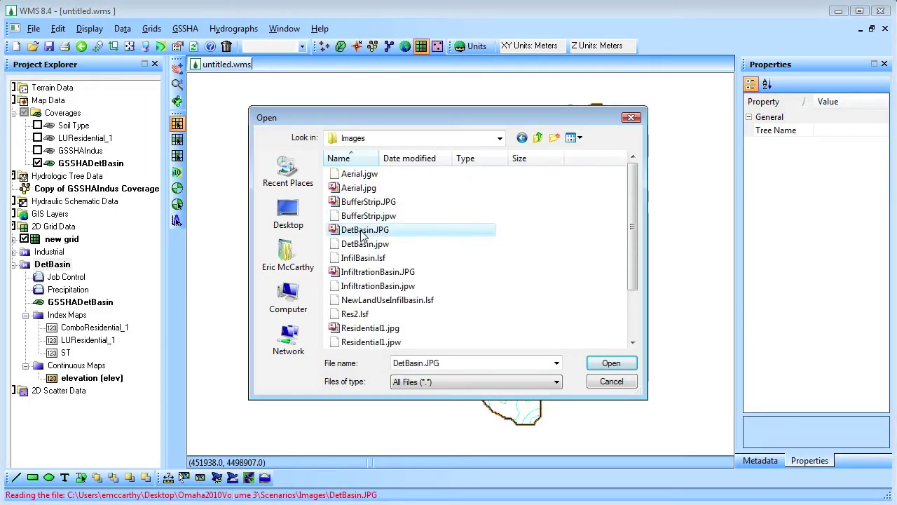
scroll(482, 181, up, 3)
scroll(448, 298, up, 1)
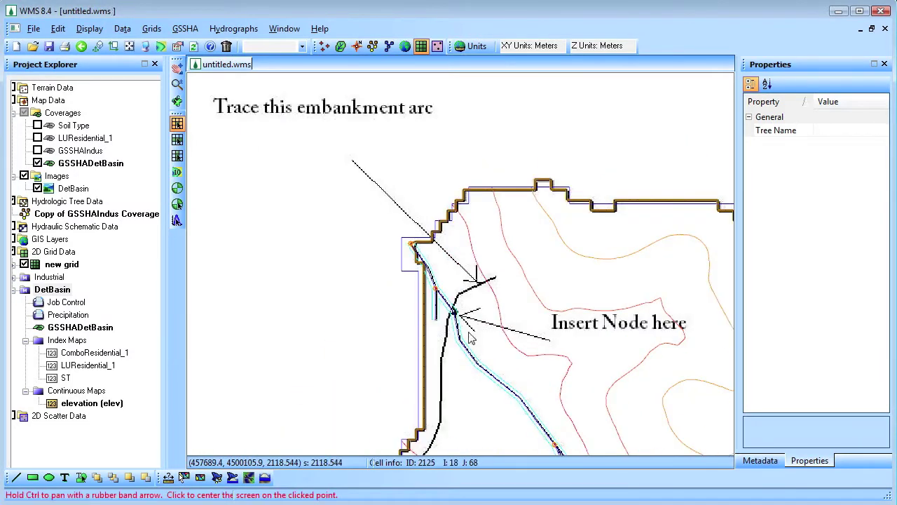
scroll(443, 233, up, 2)
Step: Add a node on the GSSHADetBasin coverage at the embankment's stream junction
click(115, 164)
click(178, 188)
scroll(422, 180, up, 2)
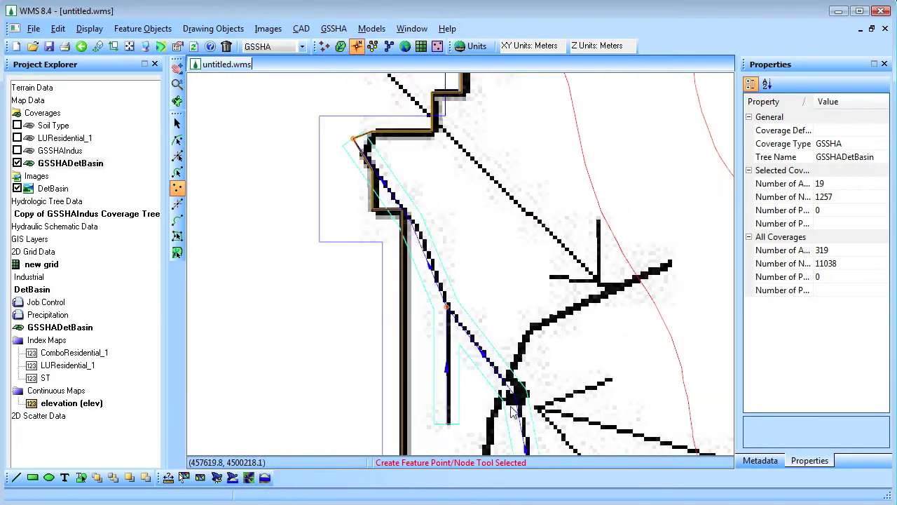
click(516, 412)
scroll(541, 431, down, 1)
drag(542, 431, 468, 177)
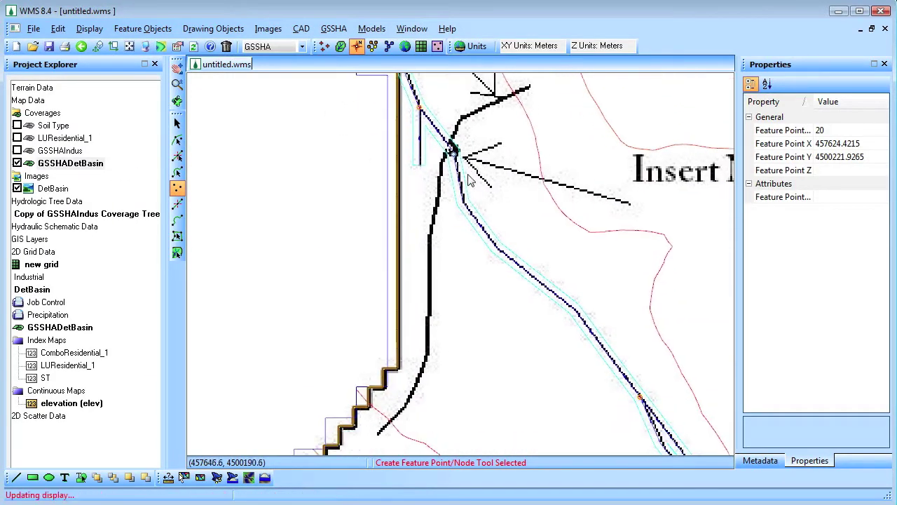
Step: Trace the 667.4476 m embankment arc from the node and hide the DetBasin image
click(177, 220)
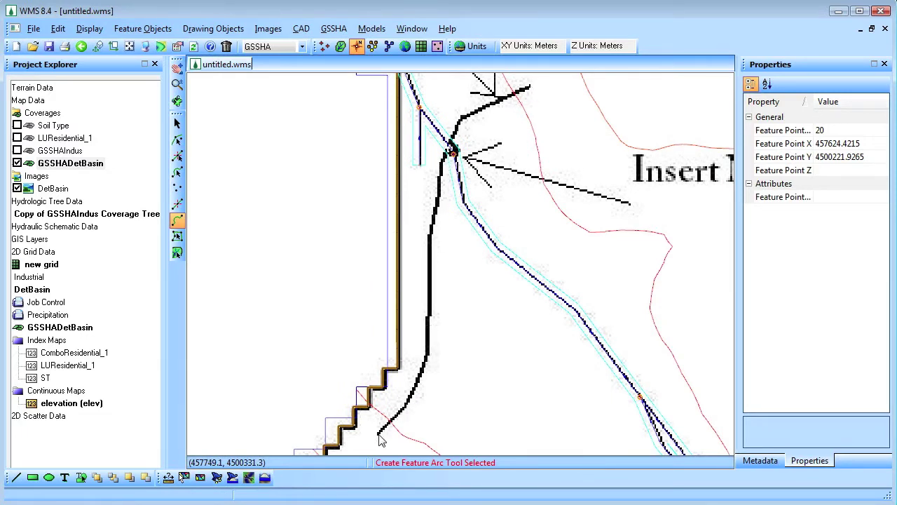
click(17, 189)
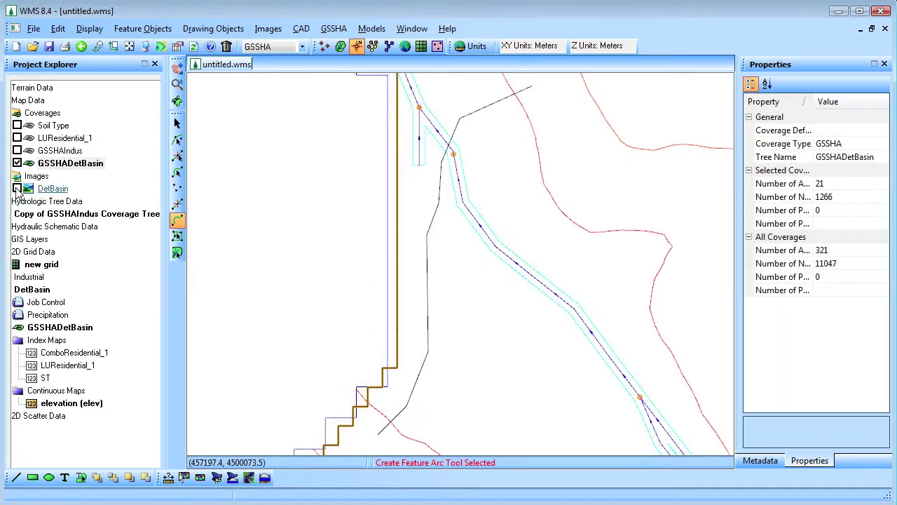
click(178, 172)
Step: Make arc 3 an Embankment with PVI elevation 2118, computed curve length and vertical curve
double_click(429, 227)
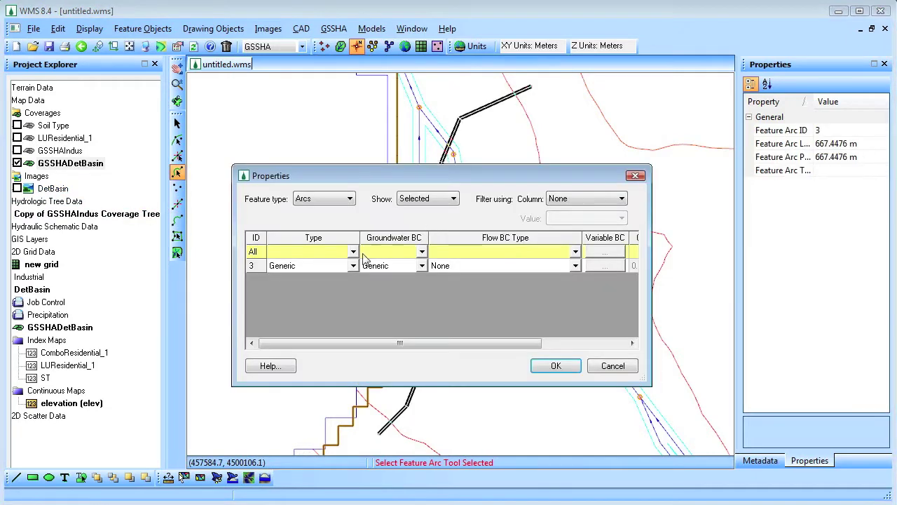
click(353, 265)
click(330, 310)
click(384, 268)
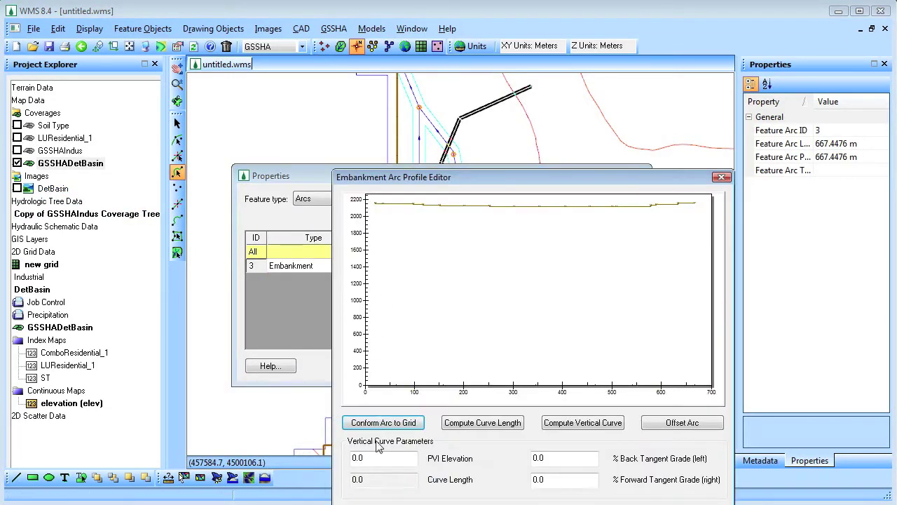
click(381, 459)
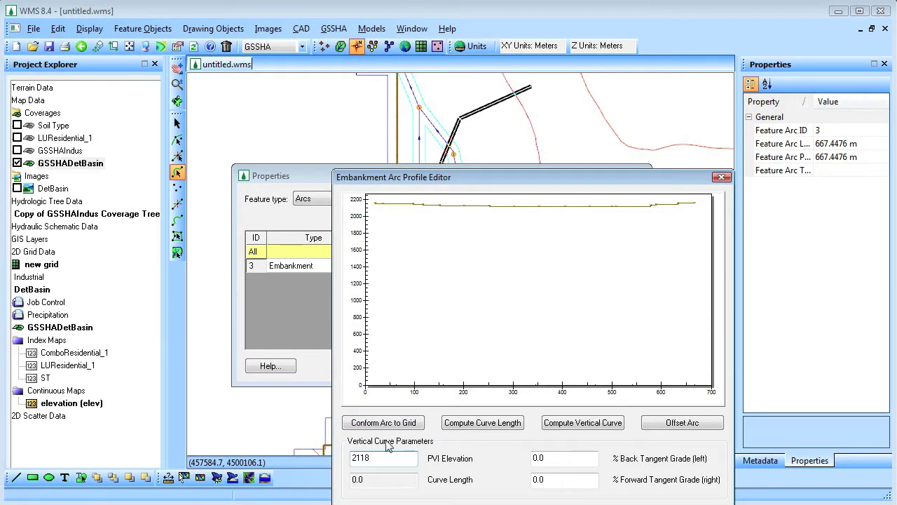
click(459, 423)
click(583, 423)
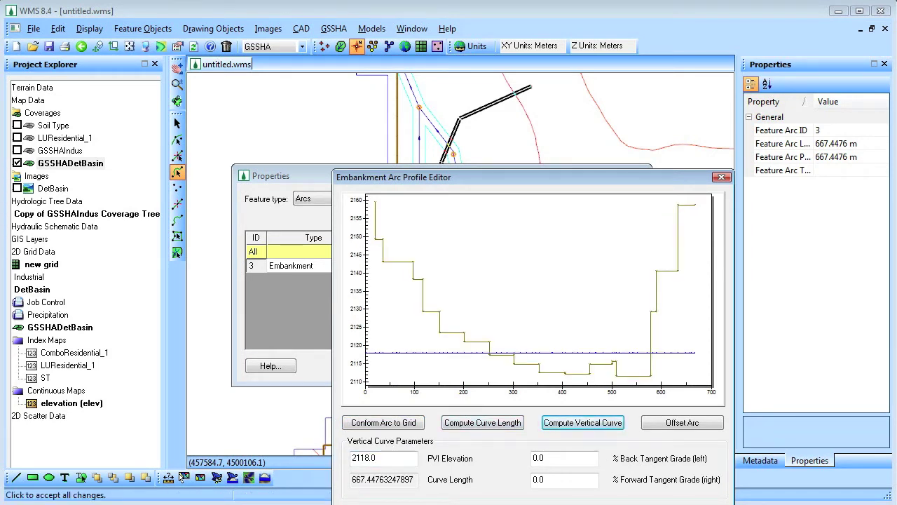
click(556, 502)
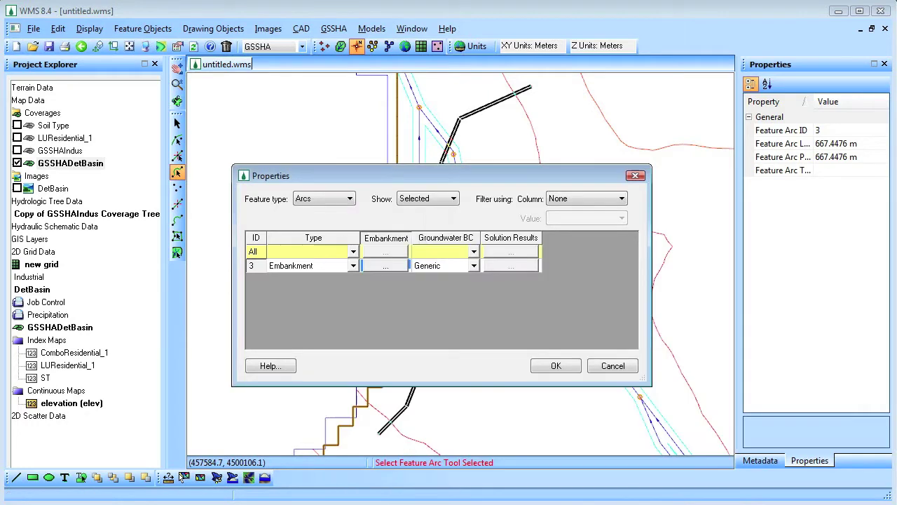
click(555, 367)
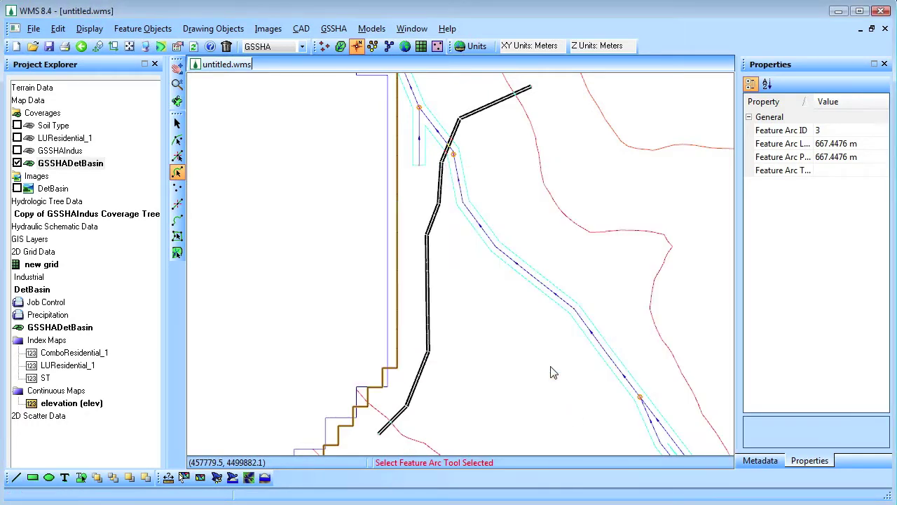
Step: Check the grid cell elevation at the embankment node in the Grid module
click(419, 48)
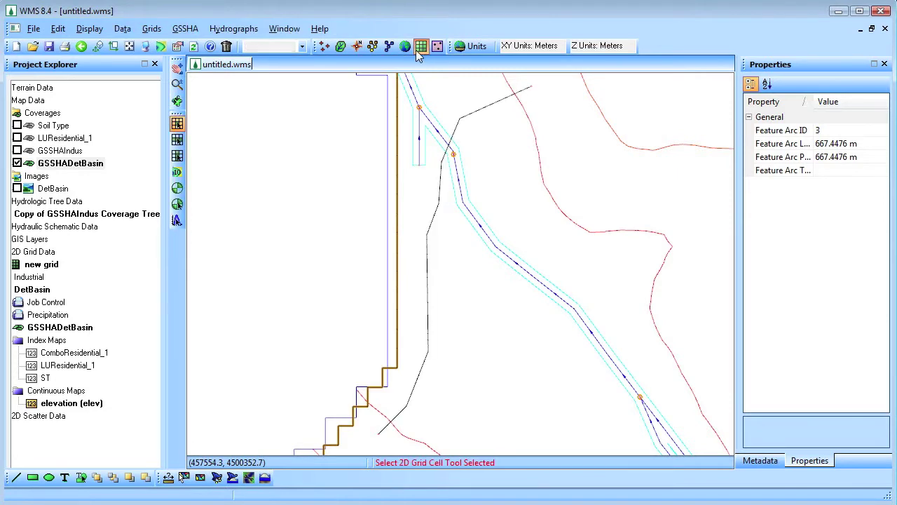
click(465, 160)
click(872, 162)
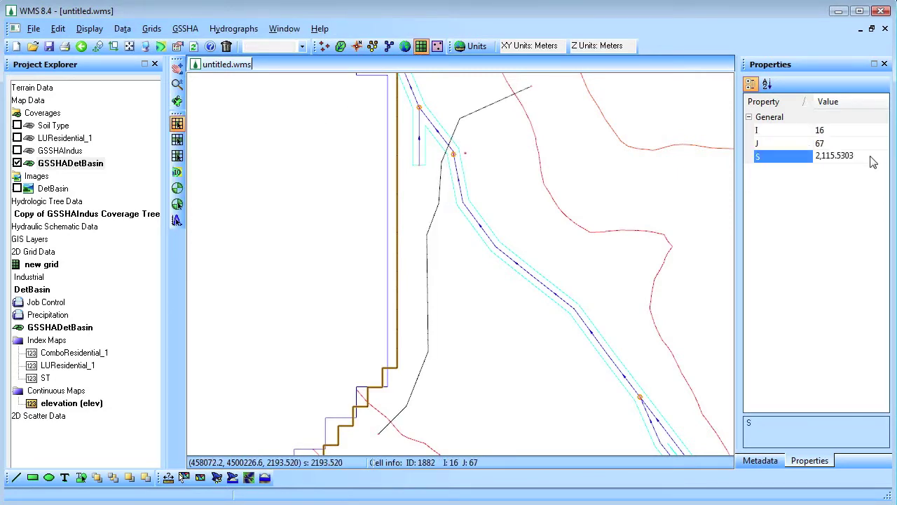
Step: Set feature point 20's elevation to 2,115.3
click(357, 46)
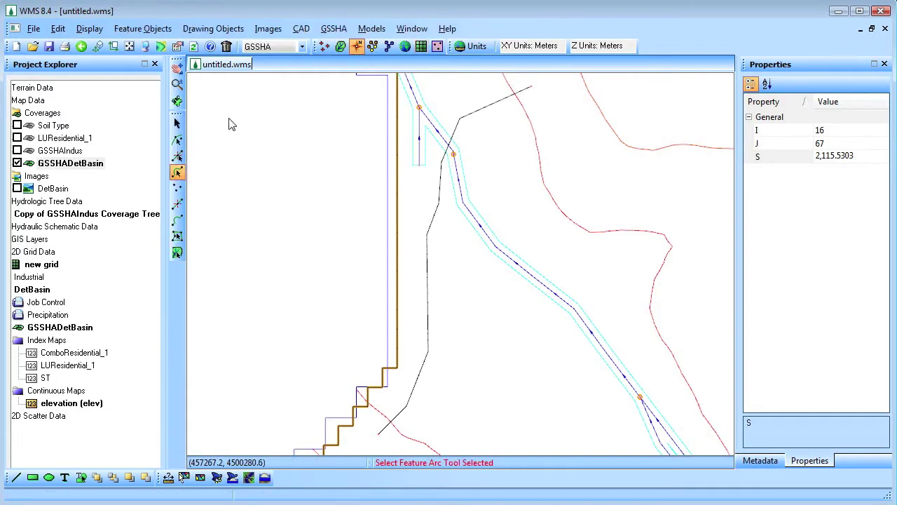
click(178, 141)
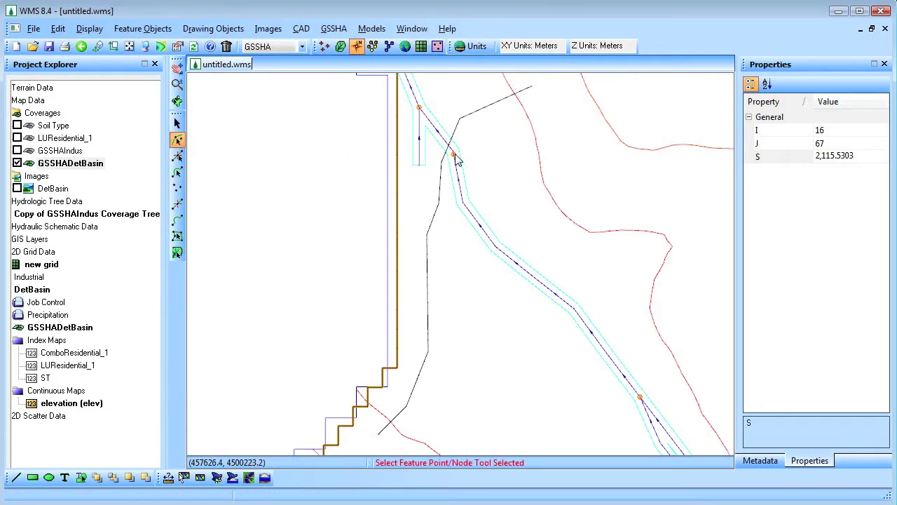
click(453, 154)
click(783, 170)
click(785, 170)
text(2,115)
key(Return)
Step: Smooth the stream arc below point 20 by raising two low vertices in its profile
click(177, 171)
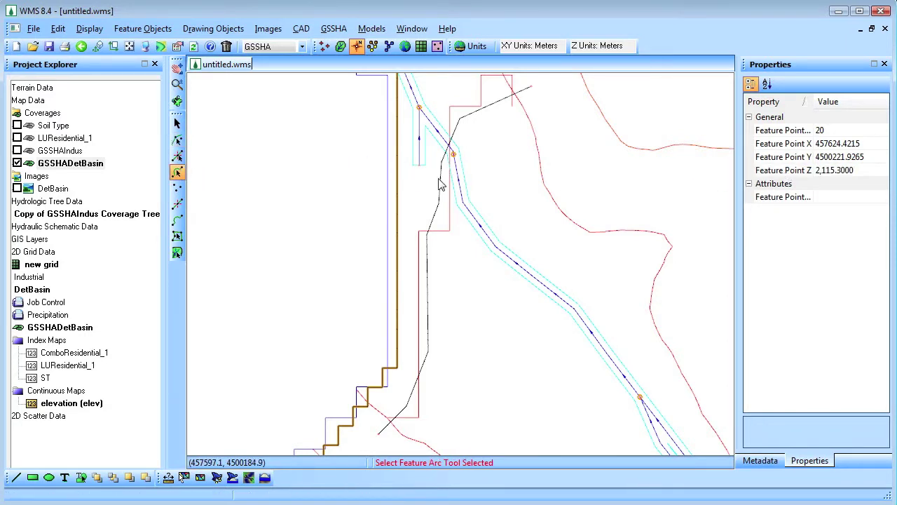
click(461, 186)
click(334, 28)
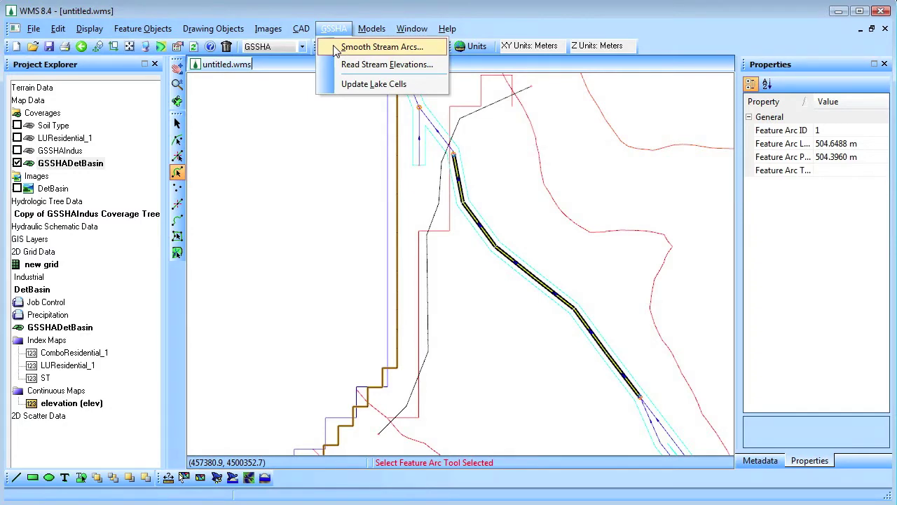
click(372, 47)
drag(412, 285, 263, 217)
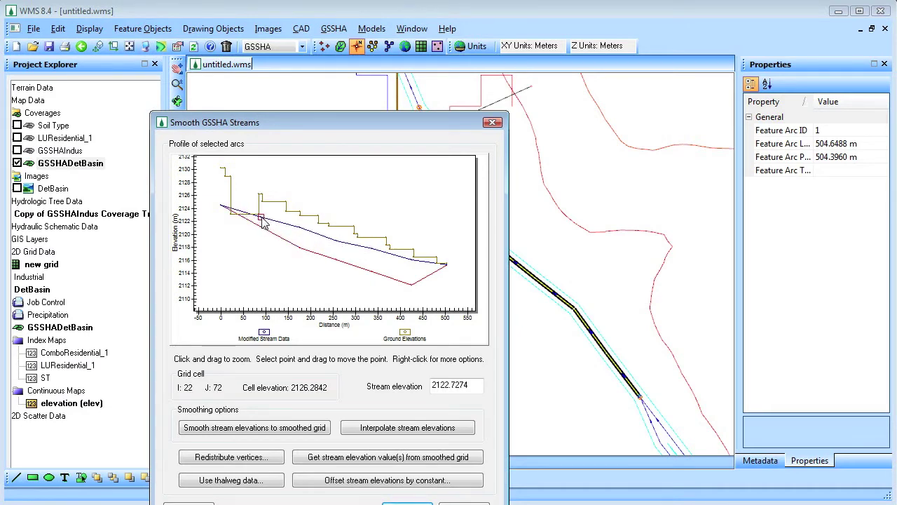
click(408, 503)
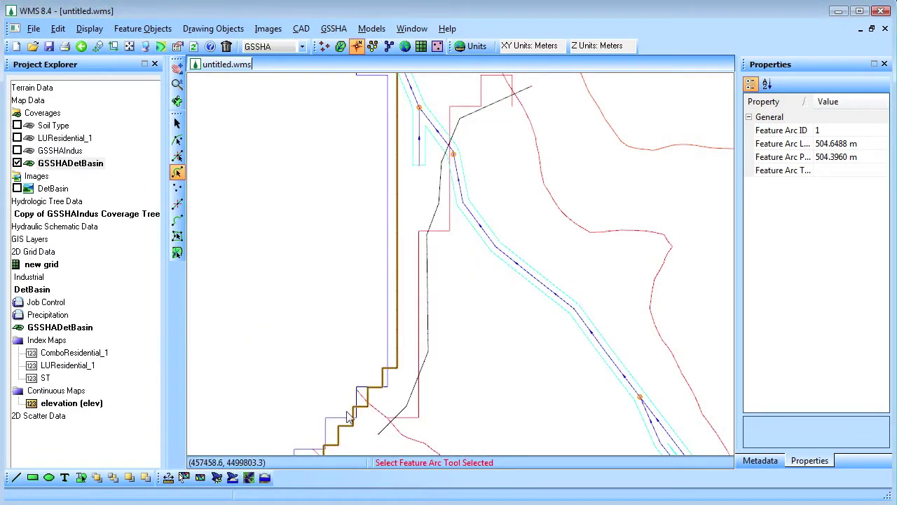
click(178, 140)
Step: Add a detention basin to point 20 with min 2115.5, initial 2115.5, max 2117 water surface
double_click(453, 154)
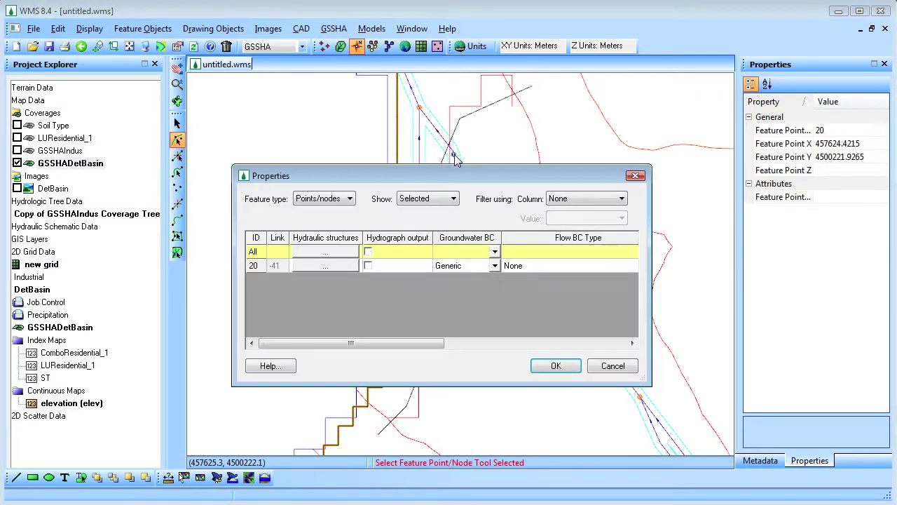
click(337, 265)
drag(543, 175, 524, 176)
click(597, 219)
click(399, 307)
text(2115.5)
key(Tab)
text(2115.5)
key(Tab)
text(2117)
Step: Add a 'Detention Basin - Culvert' outlet with 1.0 m diameter and its invert elevations
click(597, 253)
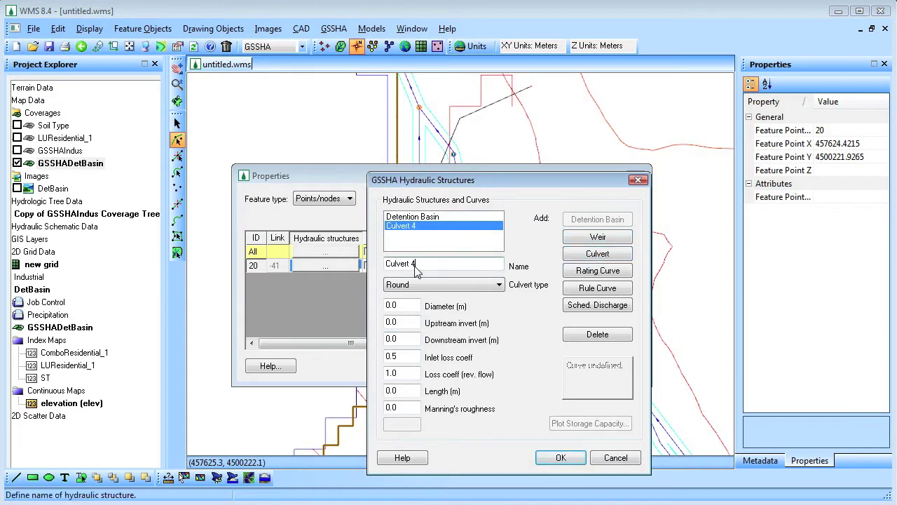
drag(418, 263, 379, 275)
text(Detention Basin)
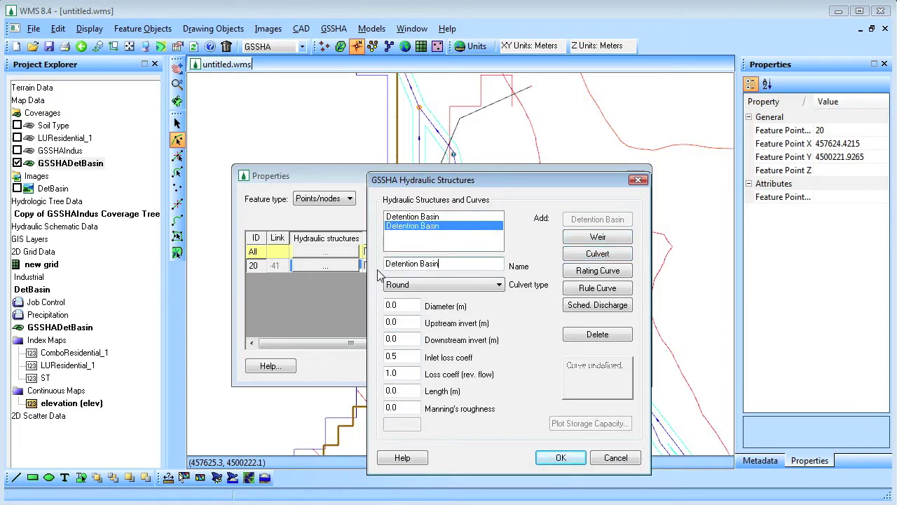
text( - Culvert)
double_click(396, 306)
text(1.0)
key(Tab)
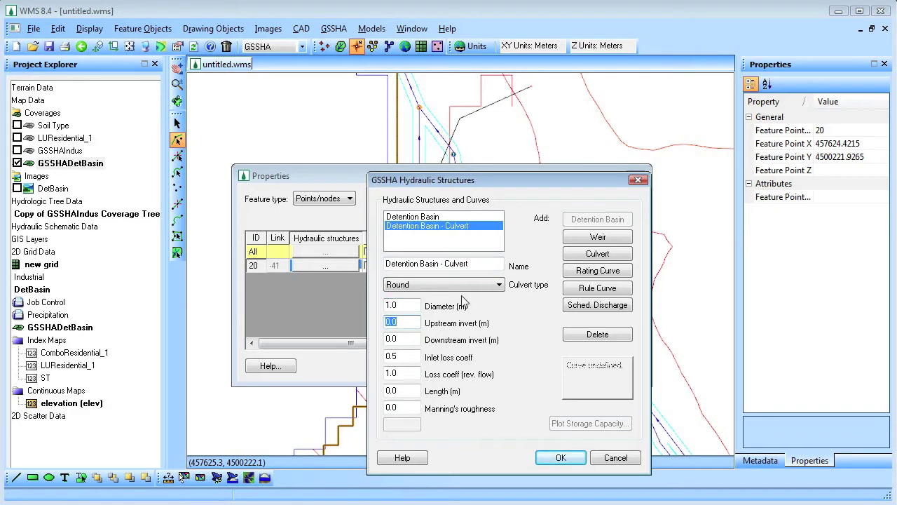
key(Tab)
text(2)
key(Tab)
key(Tab)
key(Tab)
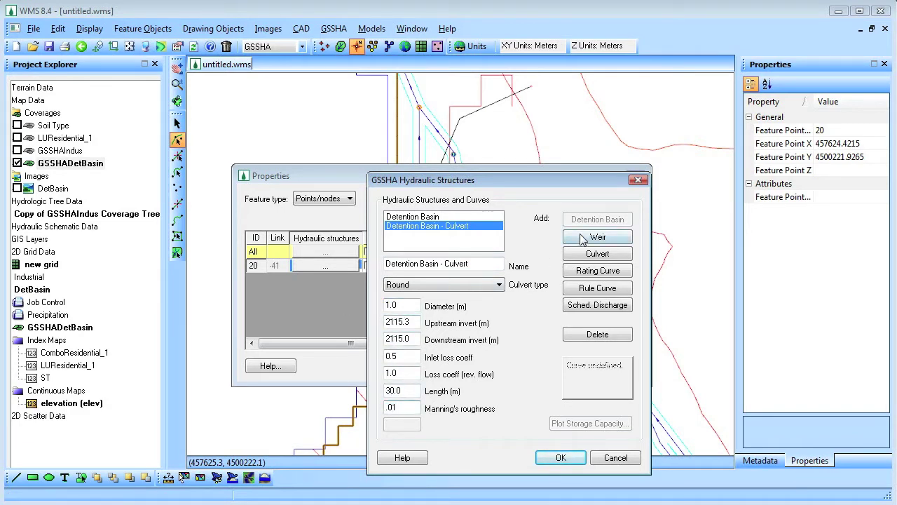
Step: Add a broad-crested weir outlet with 13 m crest length and 2116.5 crest elevation
click(581, 238)
double_click(398, 259)
key(BackSpace)
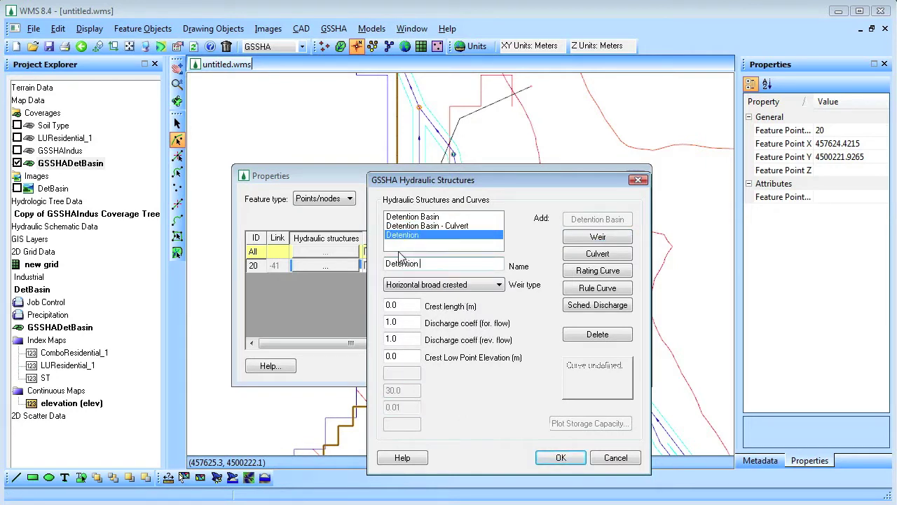
double_click(399, 305)
text(13)
double_click(418, 357)
text(2116.5)
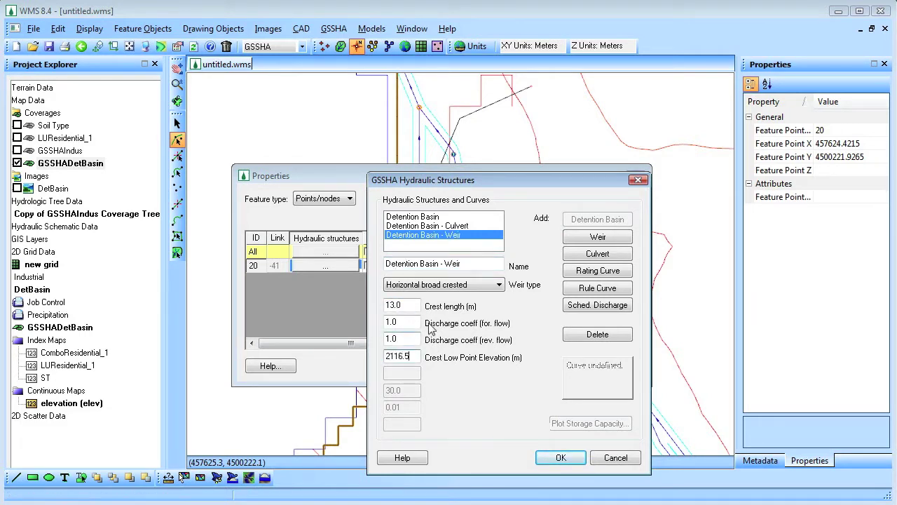
click(571, 456)
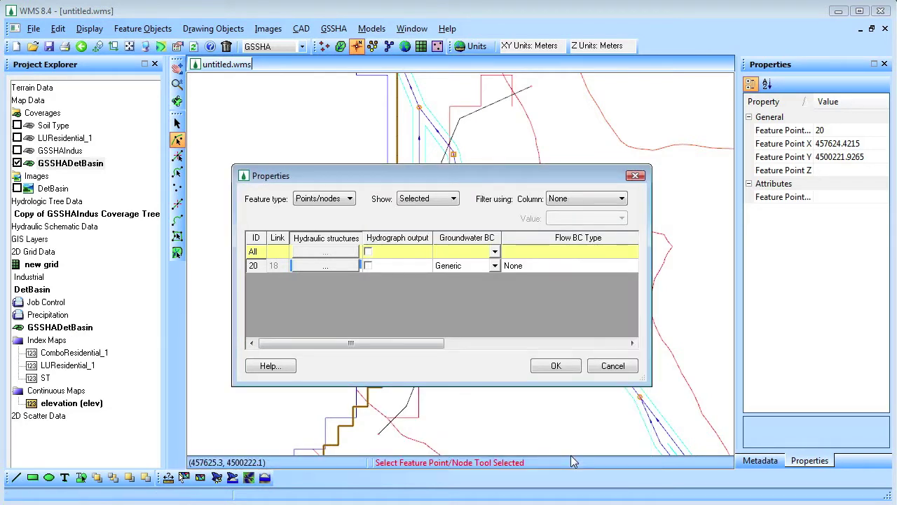
click(555, 365)
Step: Select the 19-arc stream branch and redistribute its vertices at 84.0 m spacing
click(177, 252)
drag(258, 201, 281, 284)
click(404, 164)
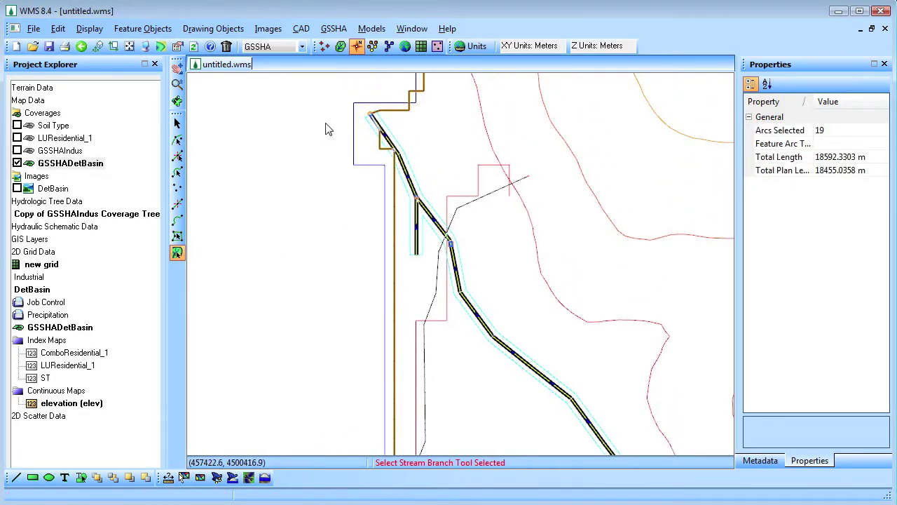
click(143, 29)
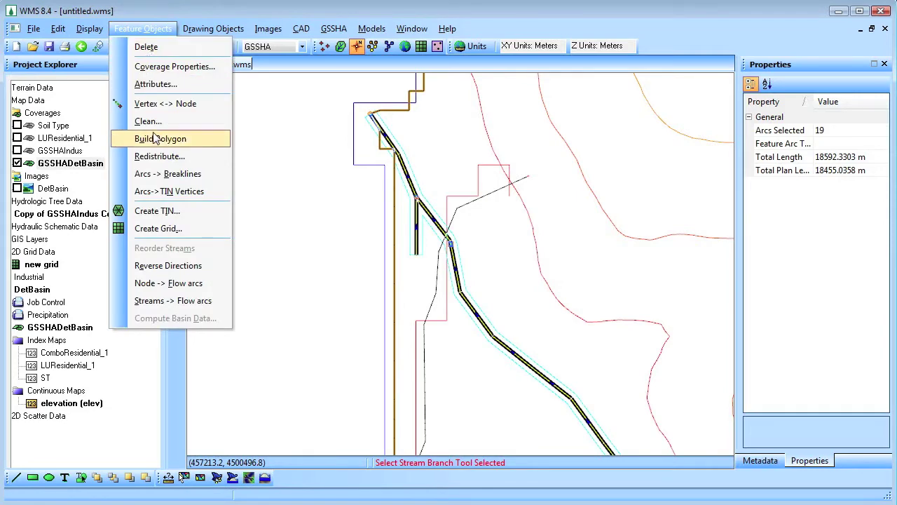
click(159, 160)
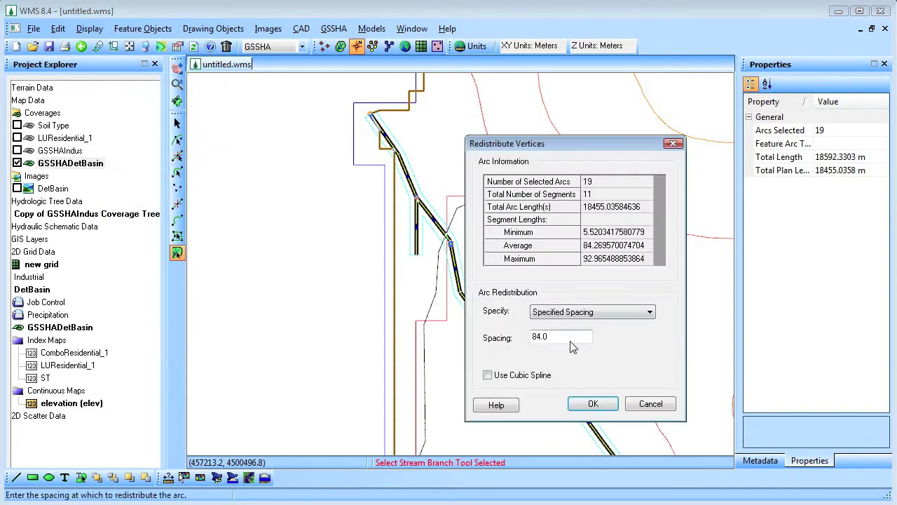
click(589, 403)
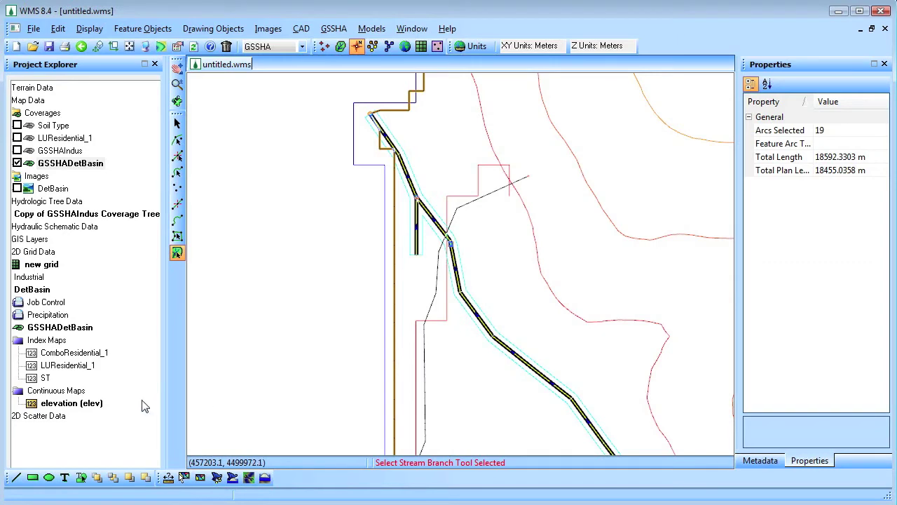
drag(168, 405, 203, 412)
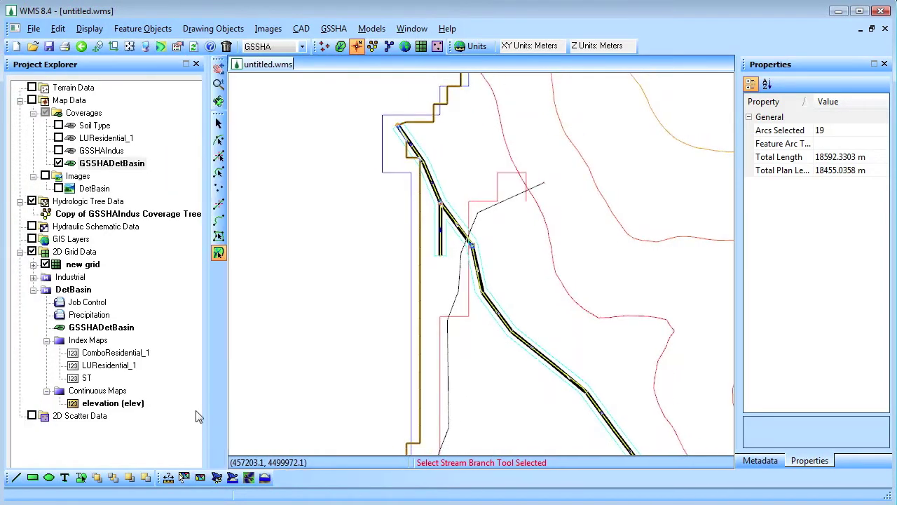
Step: Save the DetBasin project as DetBasin.prj in Scenarios\Base, replacing the earlier file
right_click(76, 290)
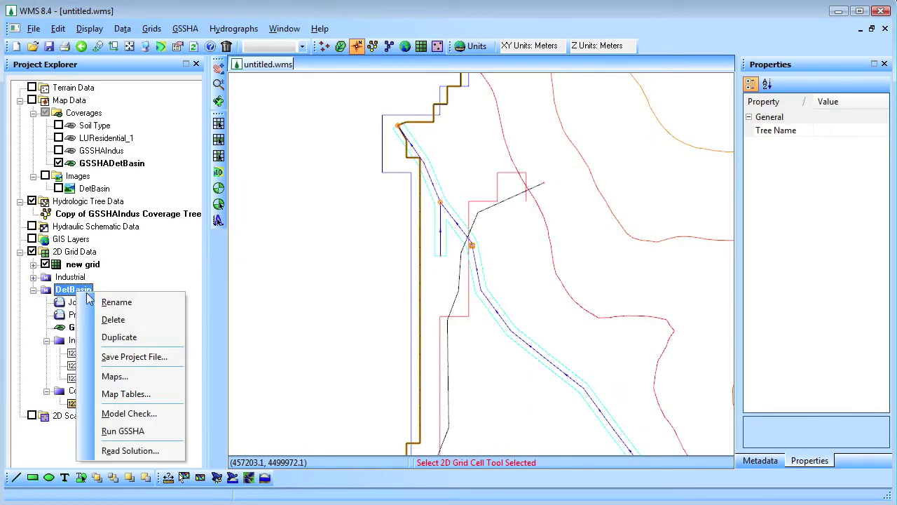
click(142, 358)
click(537, 138)
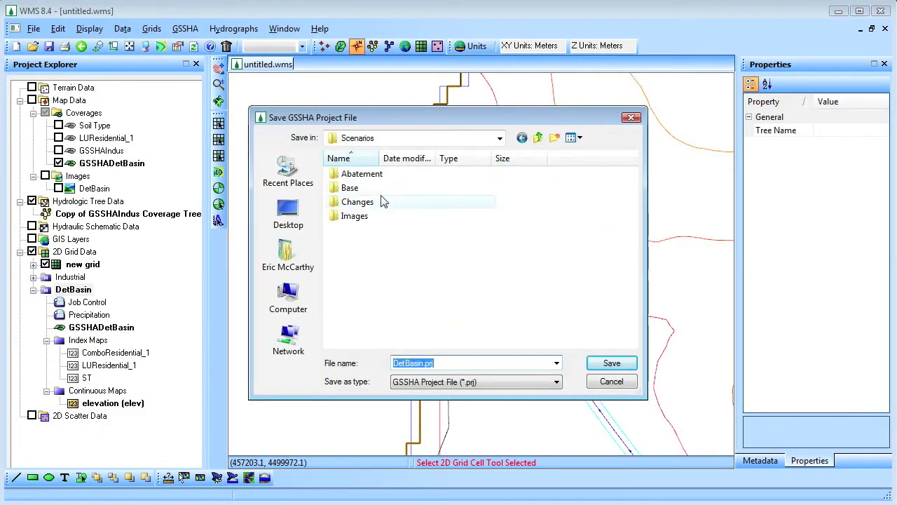
double_click(350, 188)
click(611, 363)
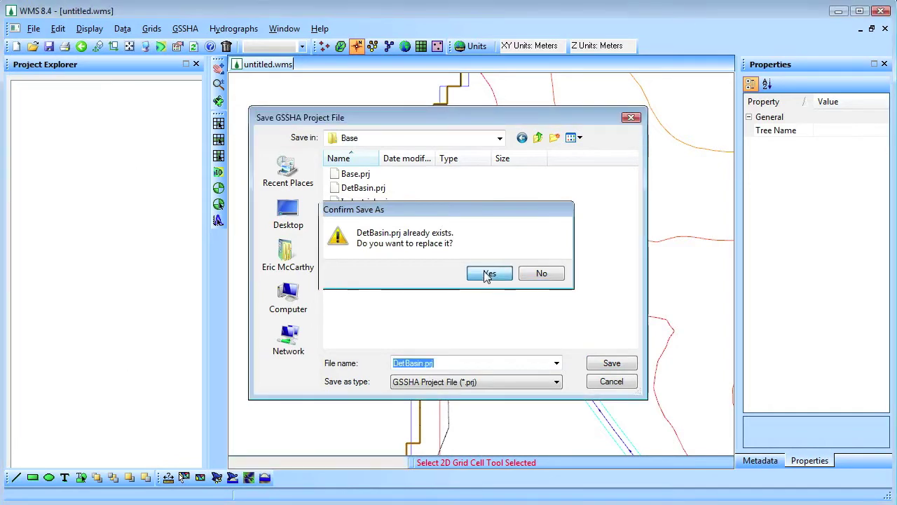
click(486, 275)
click(33, 290)
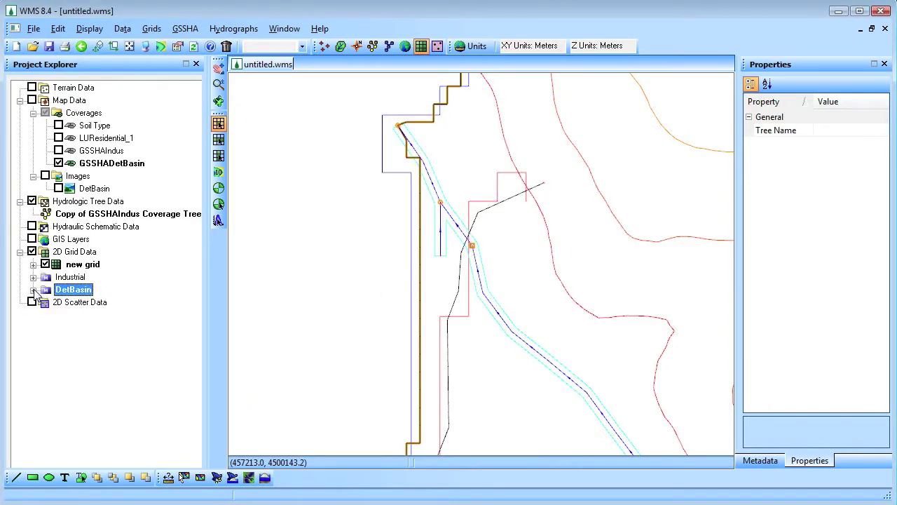
Step: Hide GSSHADetBasin, duplicate GSSHAIndus, rename the copy GSSHAWetLand and show it
click(58, 163)
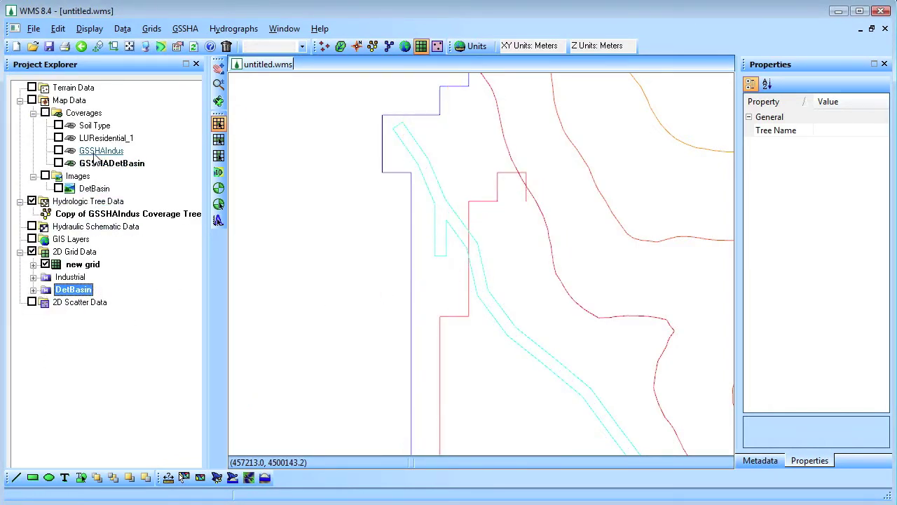
right_click(97, 154)
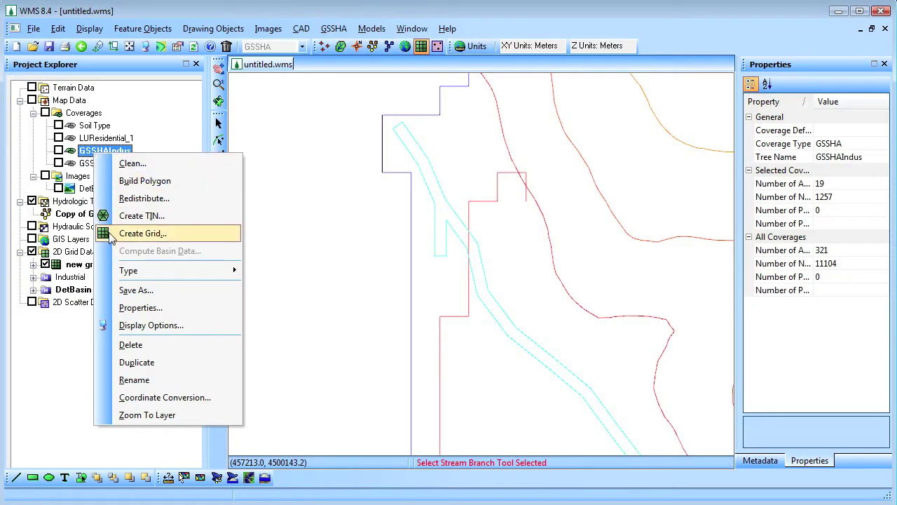
click(136, 362)
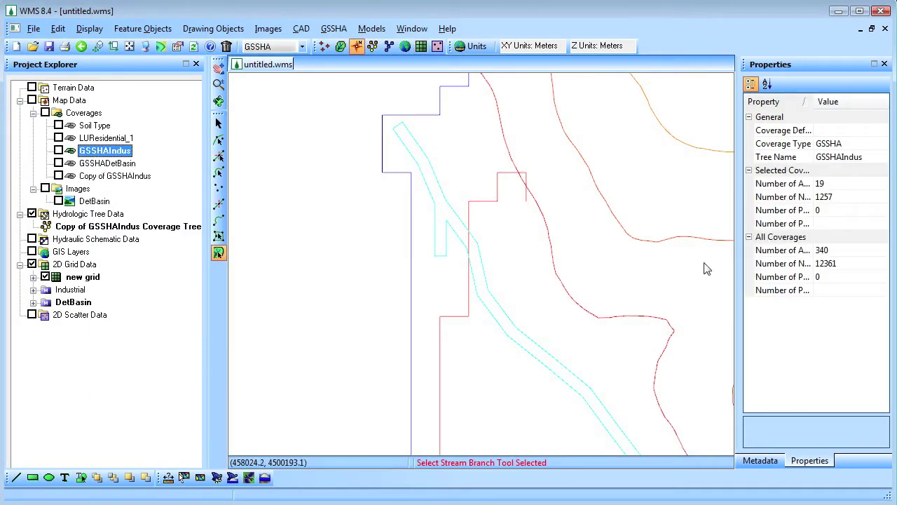
click(852, 160)
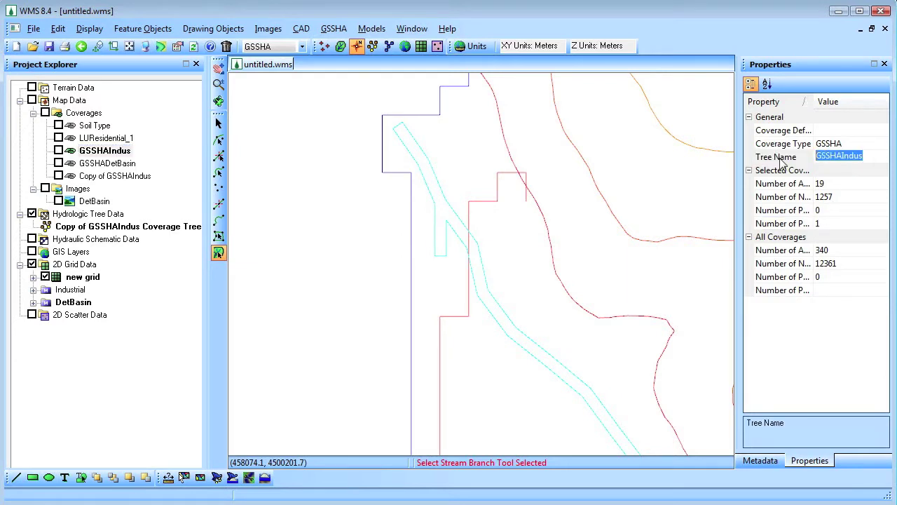
click(115, 176)
double_click(866, 163)
key(BackSpace)
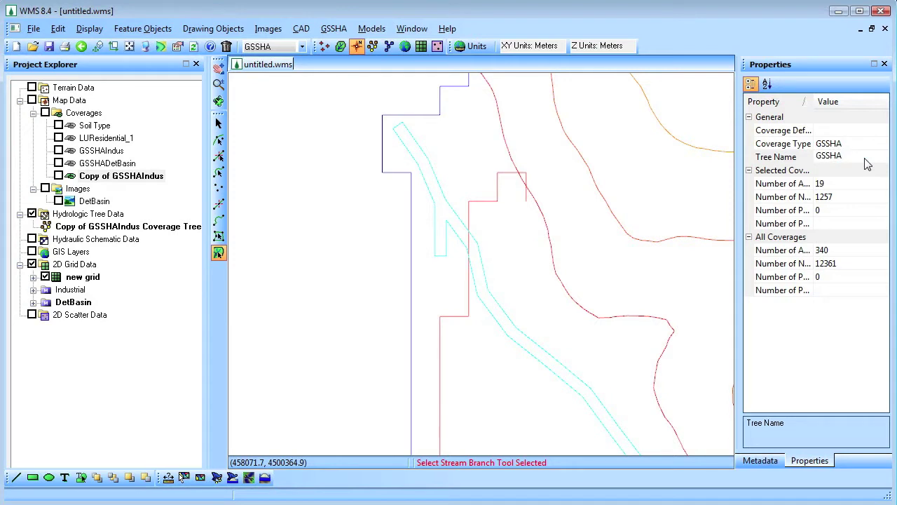
text(GSSHAWetLand)
key(Return)
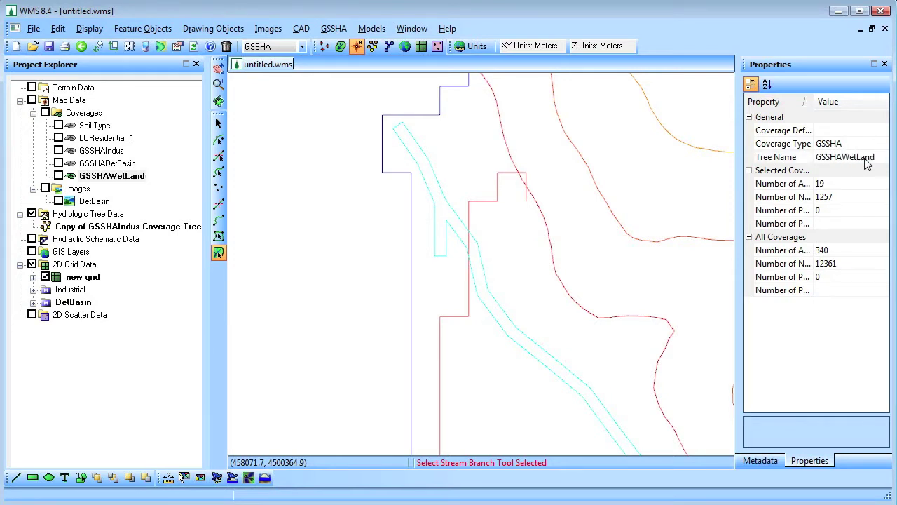
click(59, 176)
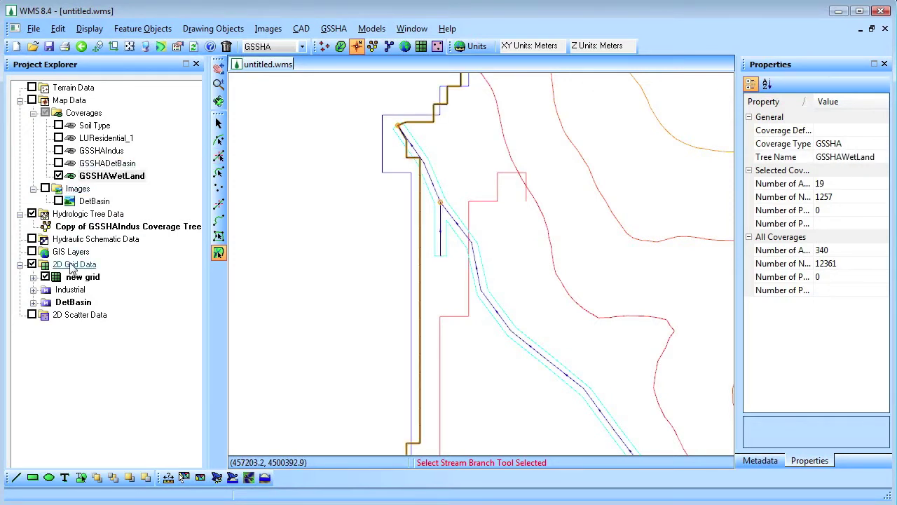
Step: Duplicate the Industrial scenario and assign GSSHAWetLand as the copy's coverage
right_click(70, 290)
click(110, 334)
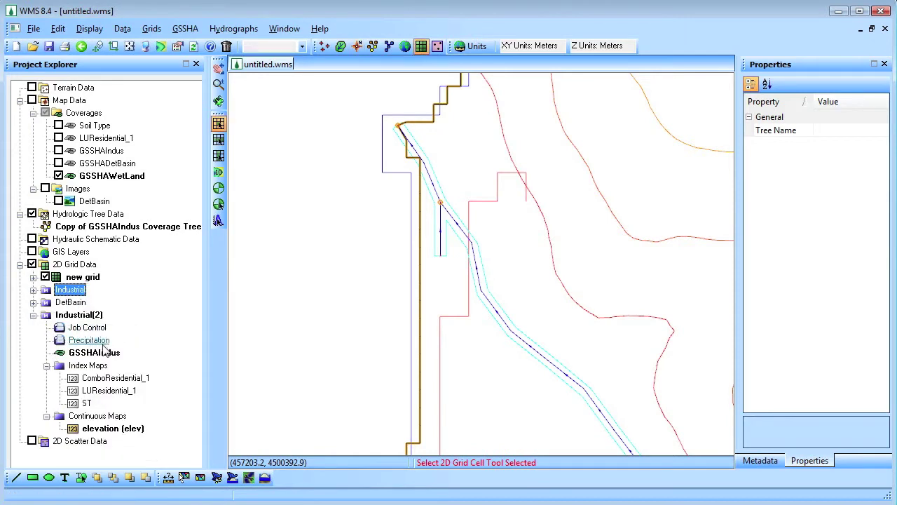
right_click(97, 353)
mouse_move(140, 358)
click(224, 389)
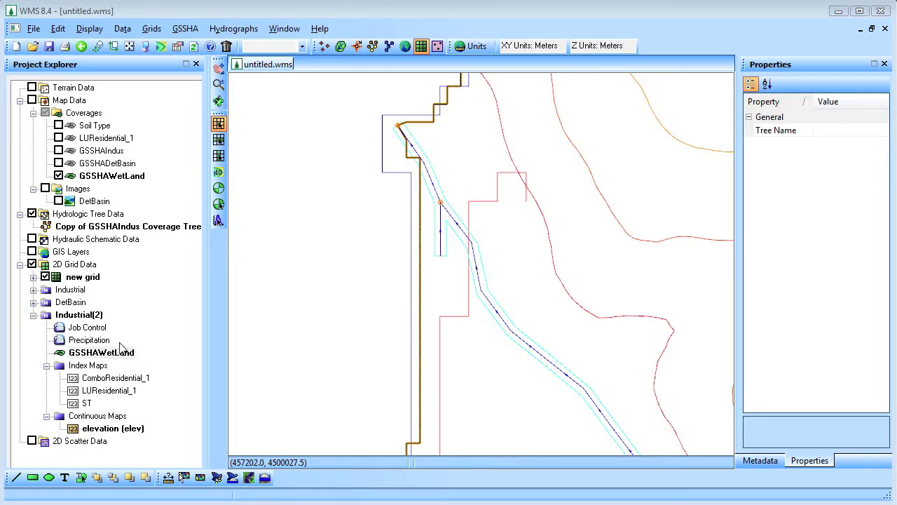
click(32, 29)
click(42, 63)
Step: Open Wetland.JPG from the Scenarios\Images folder and zoom in on the wetland polygon
click(537, 137)
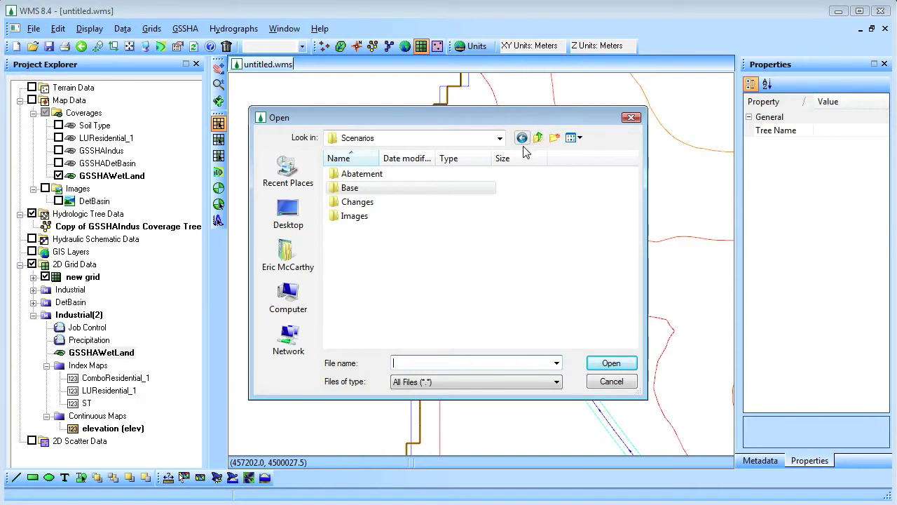
double_click(393, 215)
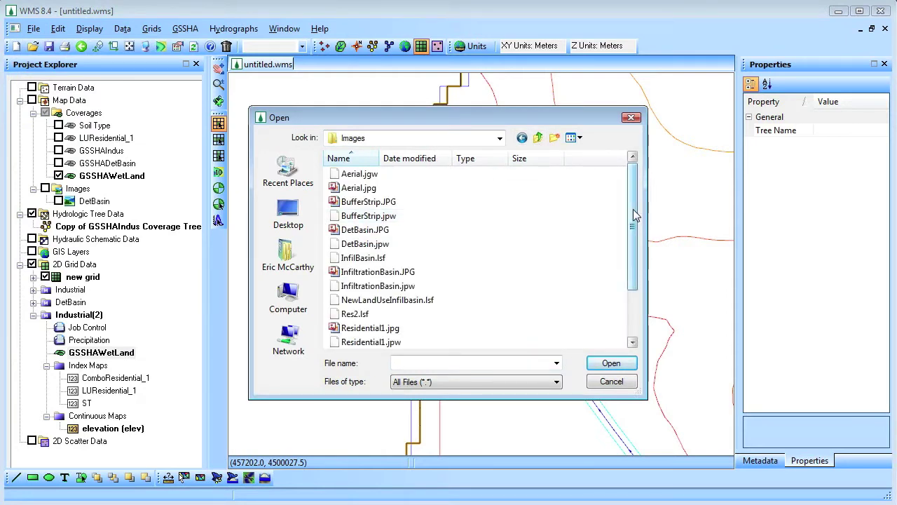
drag(632, 216, 633, 260)
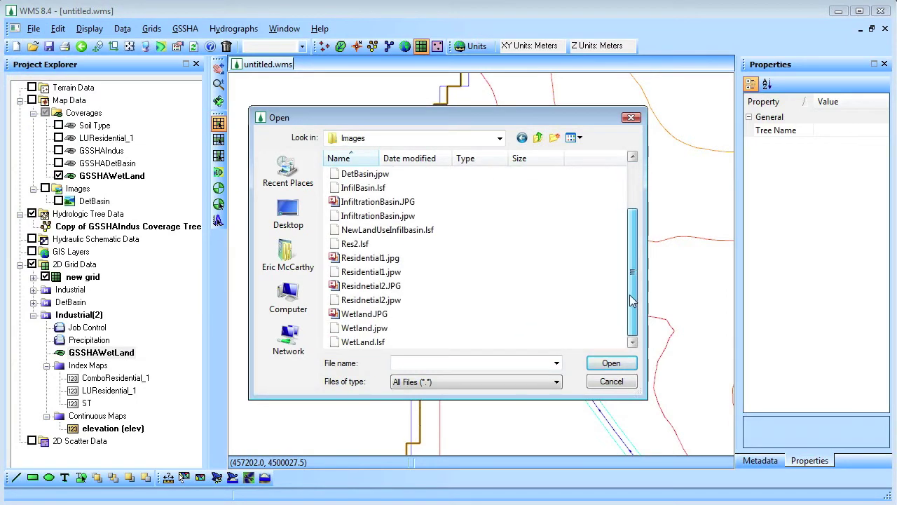
click(379, 315)
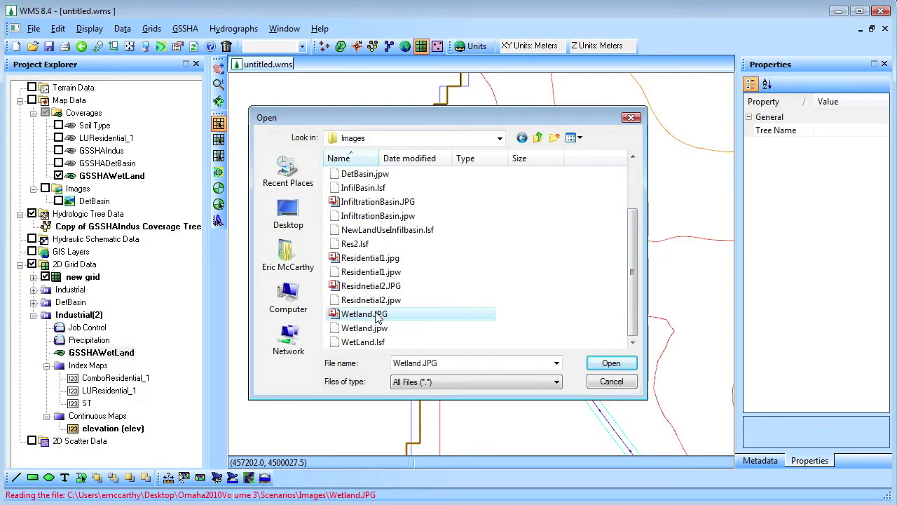
scroll(517, 212, up, 5)
scroll(517, 212, up, 2)
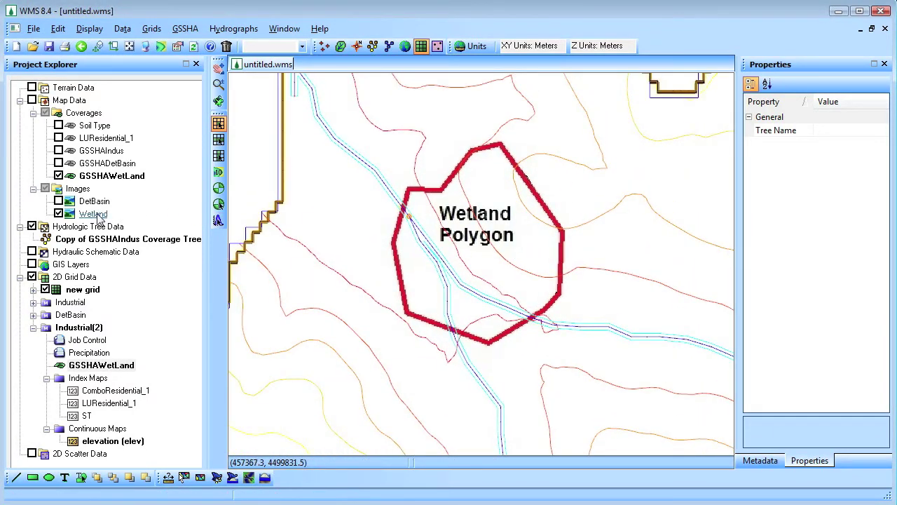
Step: Trace the wetland outline as an arc in GSSHAWetLand and build a polygon from it
click(112, 176)
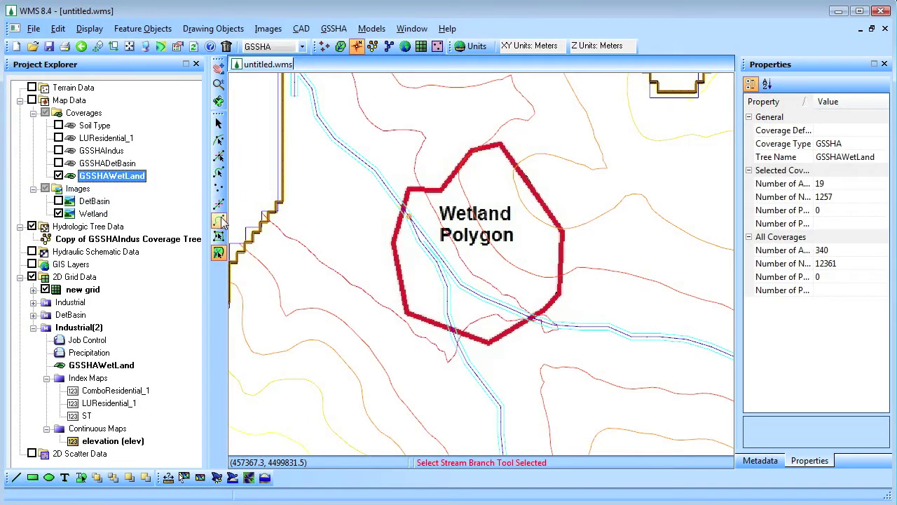
click(219, 221)
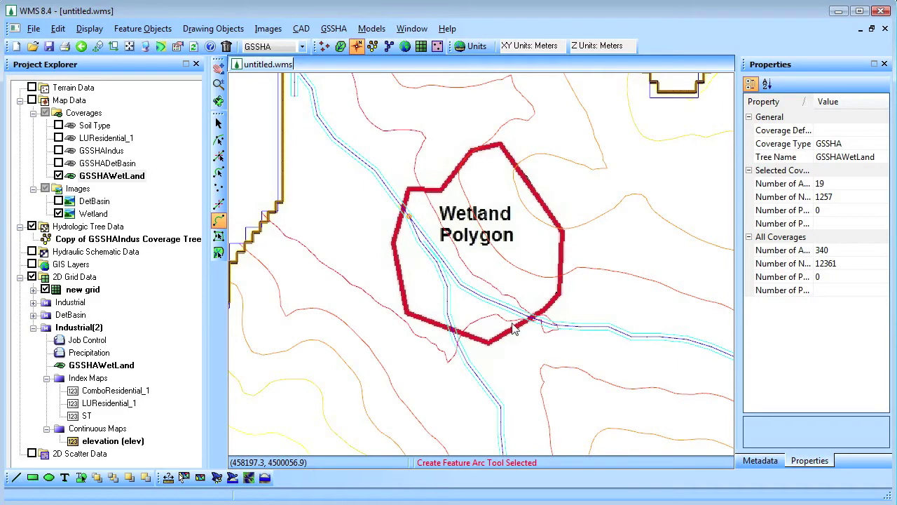
double_click(502, 150)
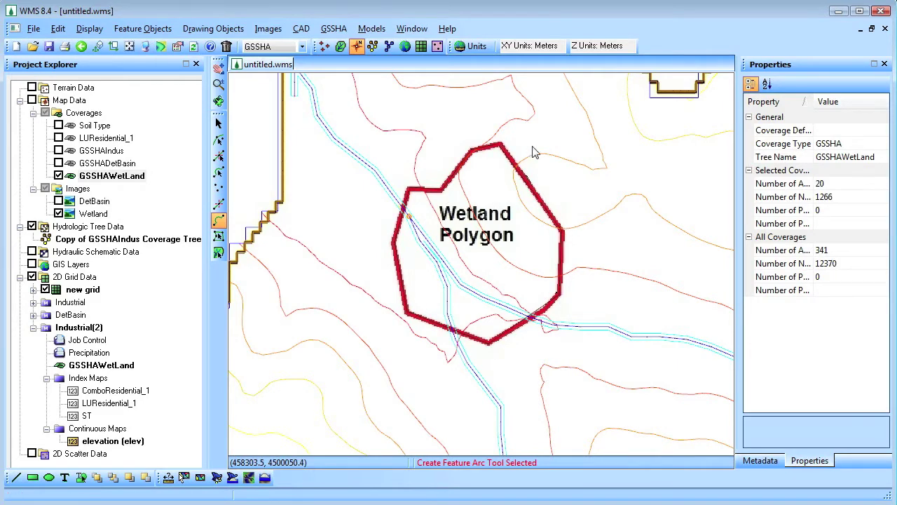
click(218, 172)
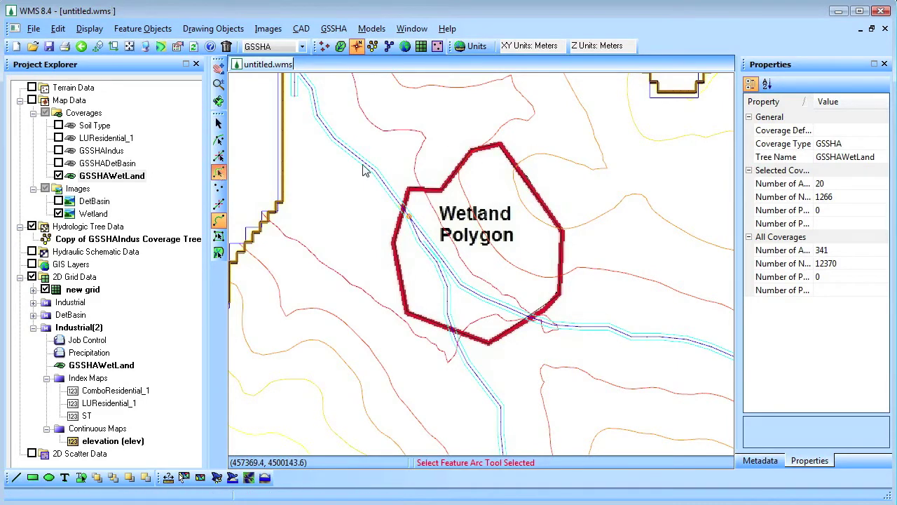
click(481, 150)
click(143, 28)
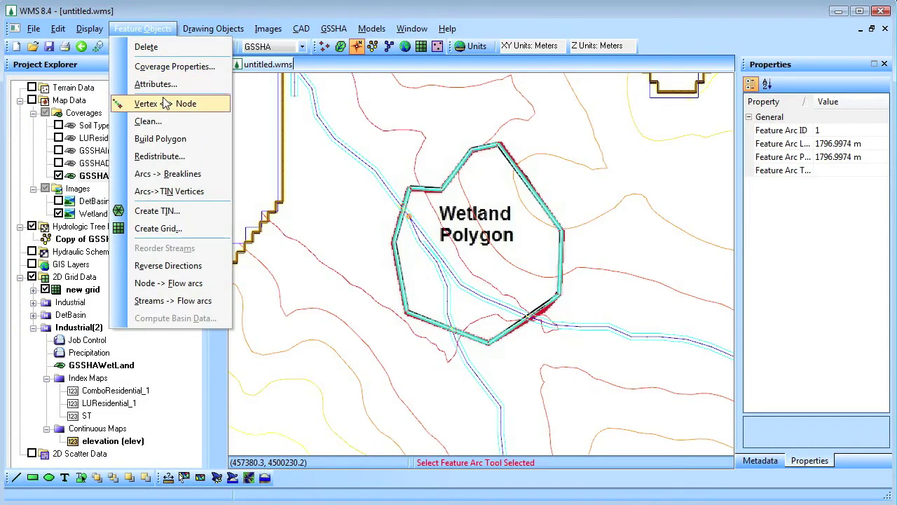
click(177, 139)
Step: Set the new polygon's type to Wetland in its GSSHA attributes
click(219, 237)
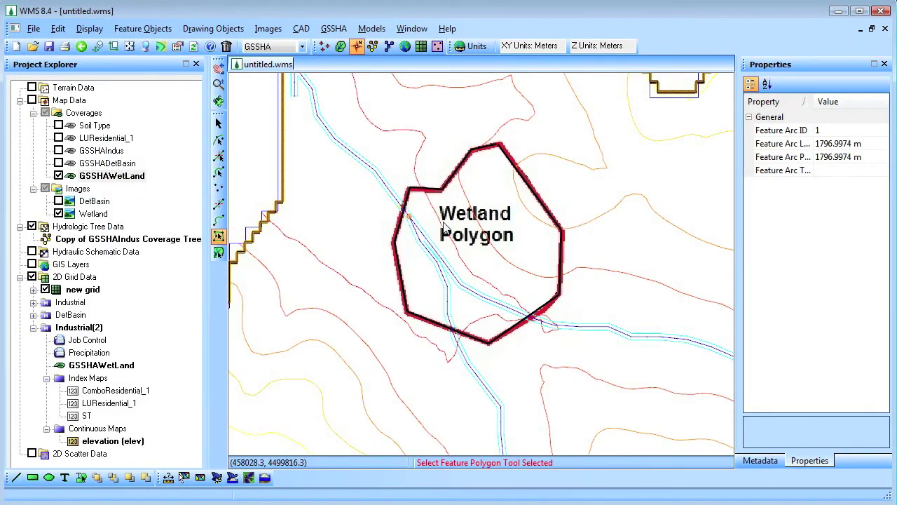
double_click(445, 228)
click(309, 162)
click(294, 205)
Step: Enter storage depth 1.0, retention 300.0, conductivities 0.01 and 3.0, vegetation height 900.0, and apply
key(Tab)
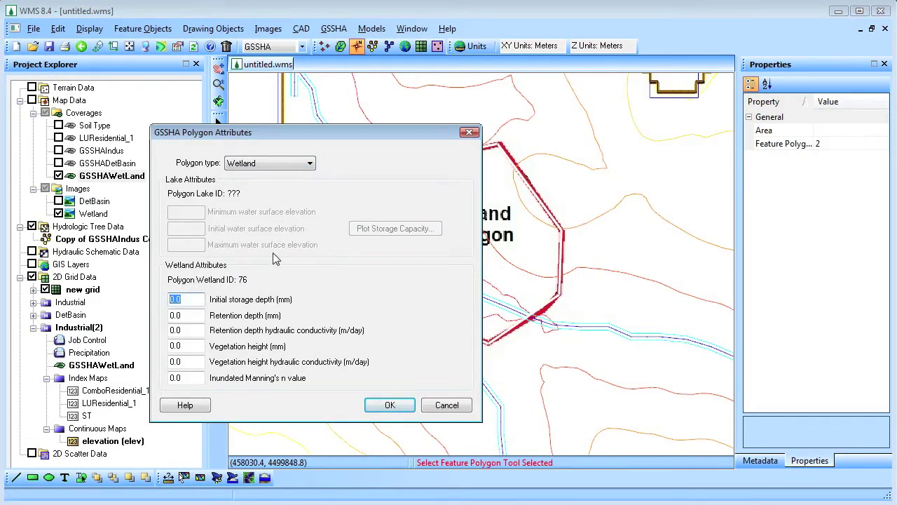
key(Tab)
text(3)
key(Tab)
text(0.01)
key(Tab)
key(Tab)
key(Tab)
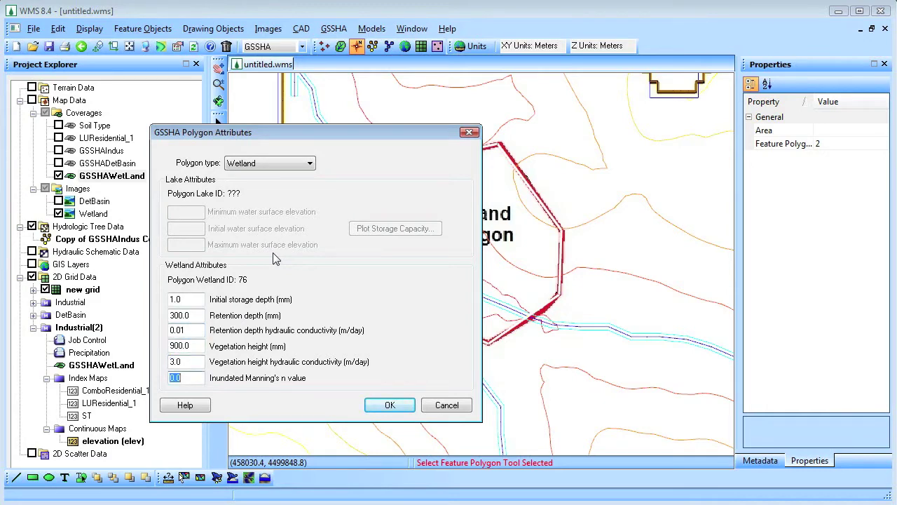
click(391, 405)
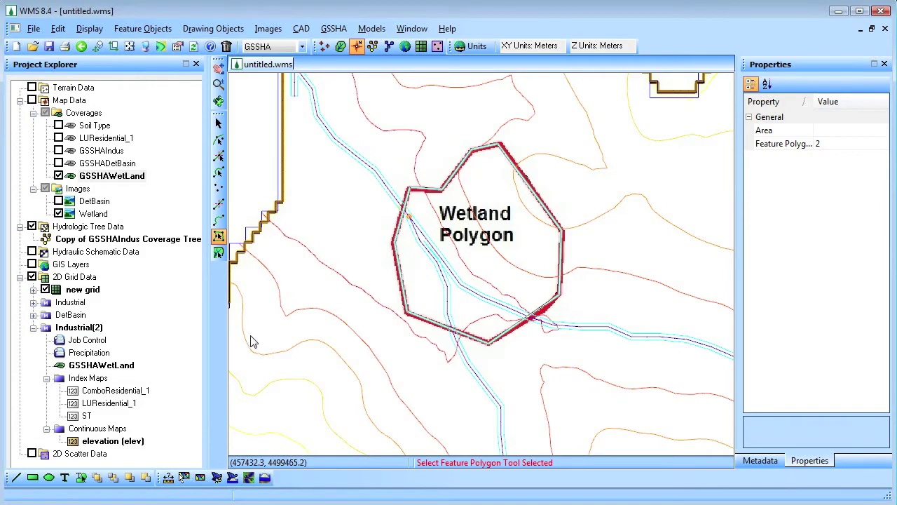
Step: Save Industrial(2) as WetLand.prj in Scenarios\Base and hide the Wetland image
right_click(95, 329)
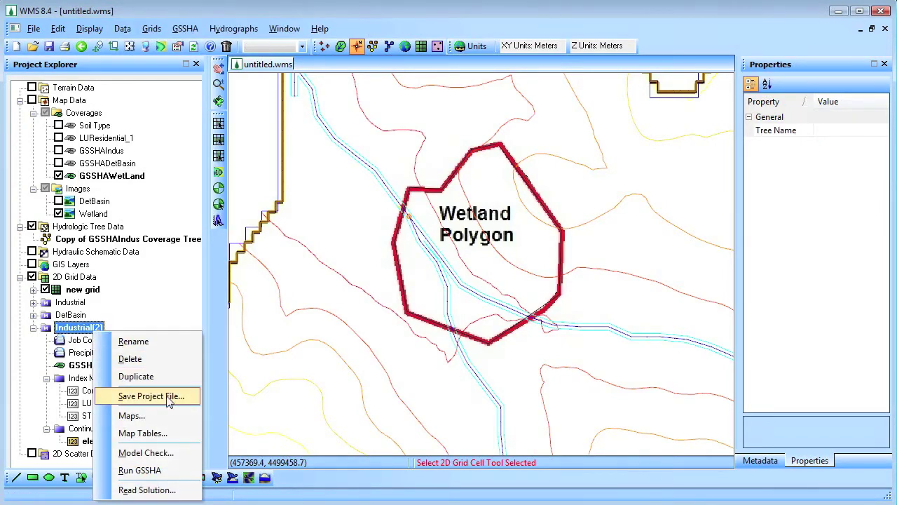
click(169, 397)
click(538, 137)
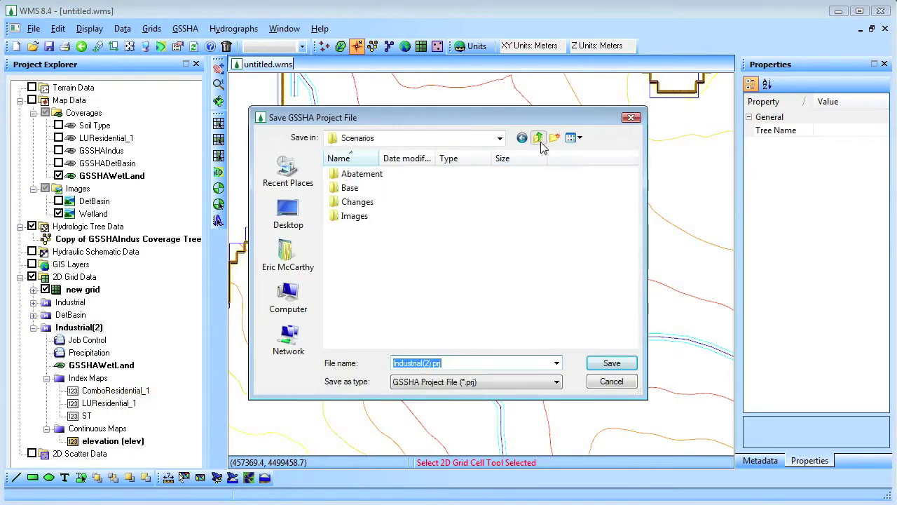
double_click(343, 190)
text(Wet)
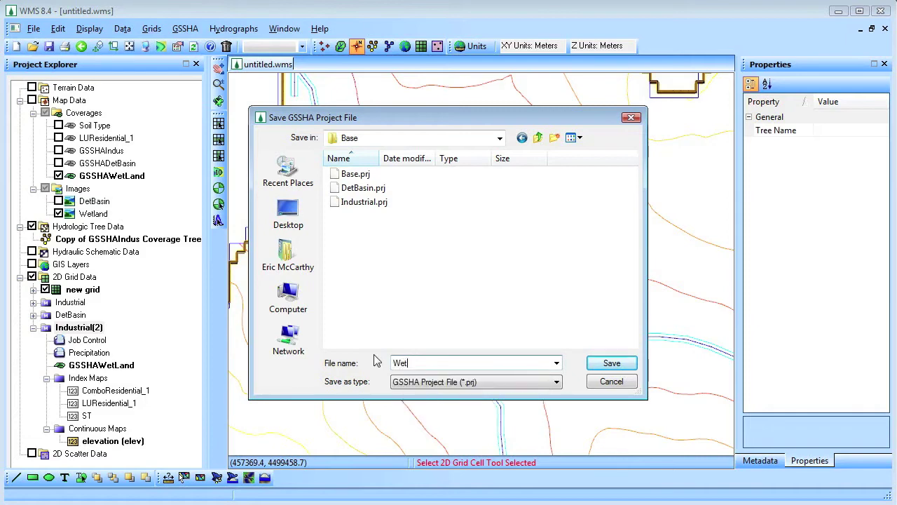
text(Land)
click(612, 363)
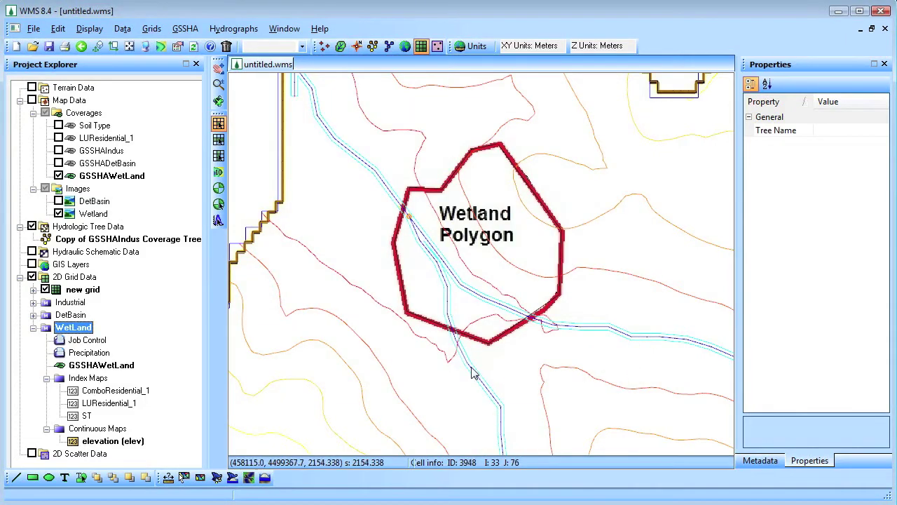
click(59, 214)
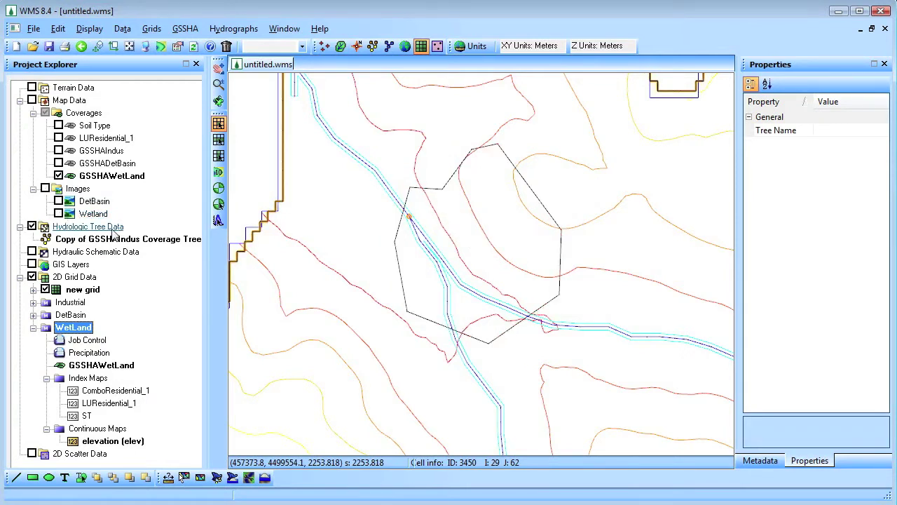
Step: Hide GSSHAWetLand, duplicate GSSHAIndus, and rename the displayed copy GSSHAInfilBasin
click(59, 176)
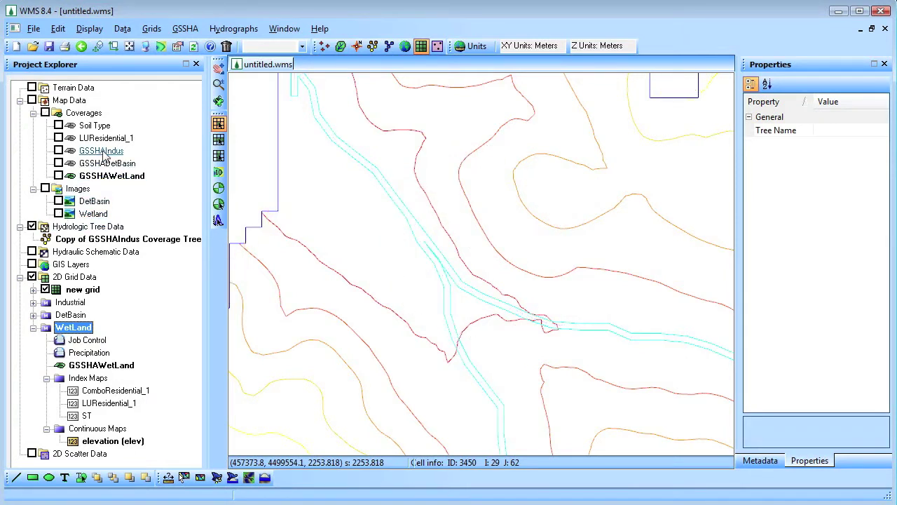
right_click(103, 153)
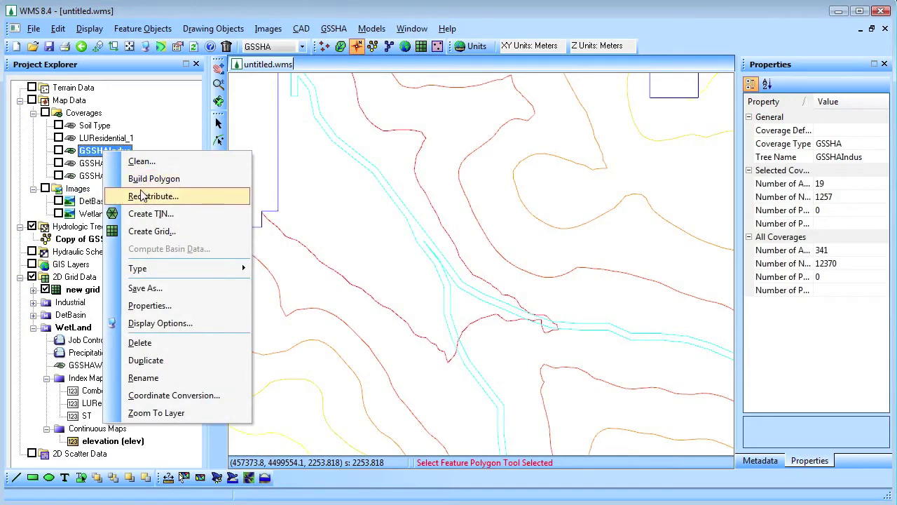
click(168, 362)
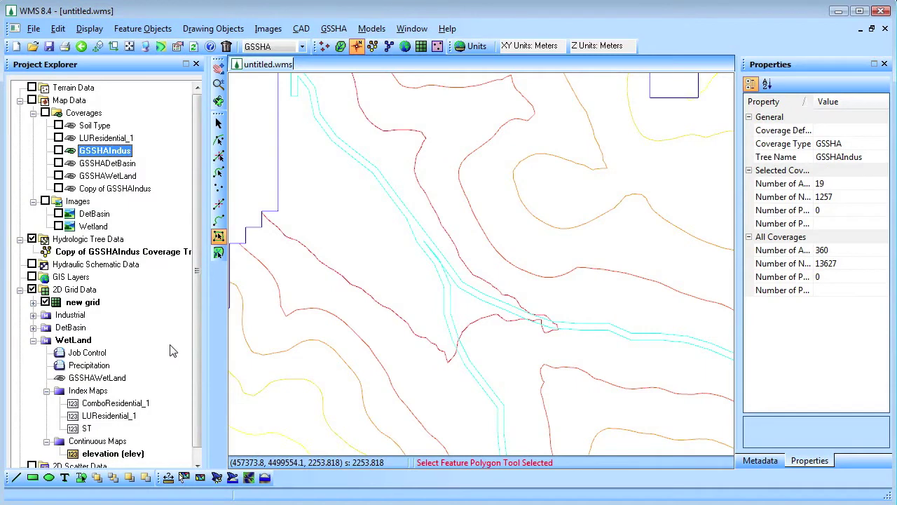
click(851, 156)
double_click(856, 156)
key(BackSpace)
key(BackSpace)
key(BackSpace)
key(BackSpace)
key(BackSpace)
key(BackSpace)
key(BackSpace)
key(BackSpace)
key(BackSpace)
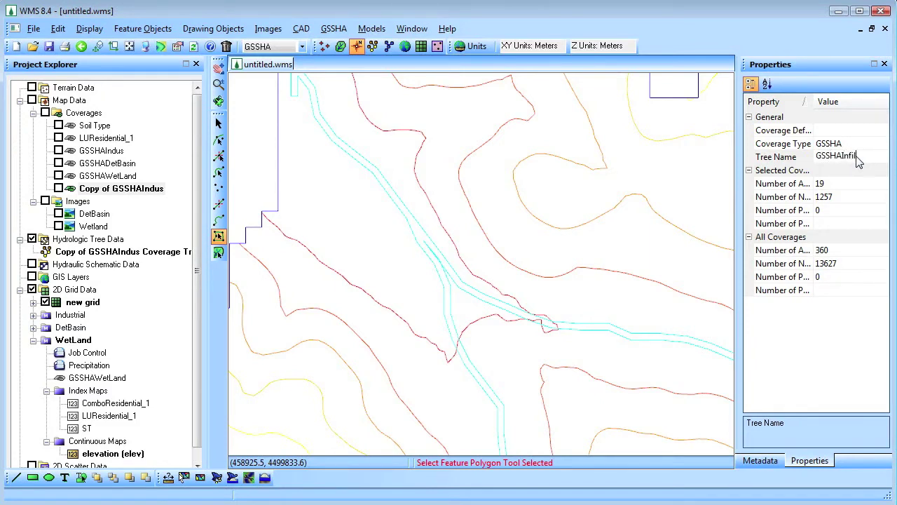
text(GSSHAInfilBasin)
key(Return)
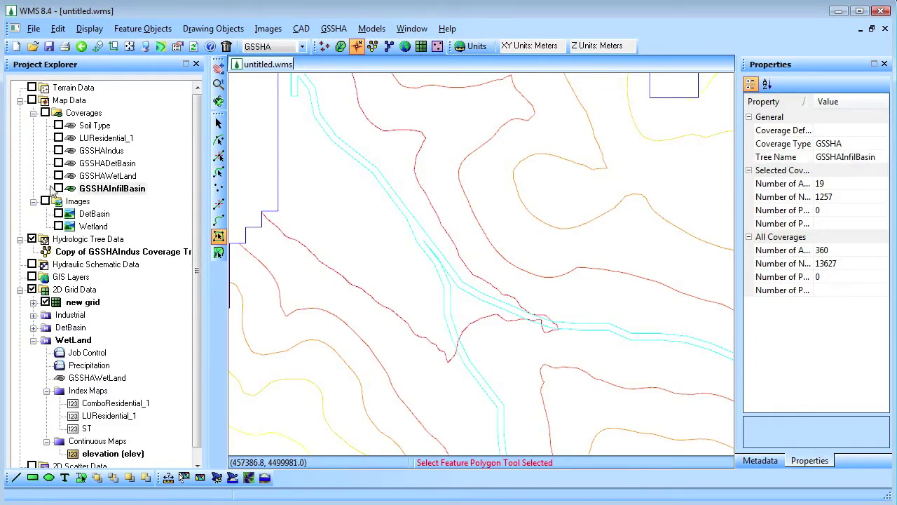
click(58, 188)
Step: Duplicate the Industrial scenario into a new Industrial(2) copy
click(33, 339)
right_click(70, 315)
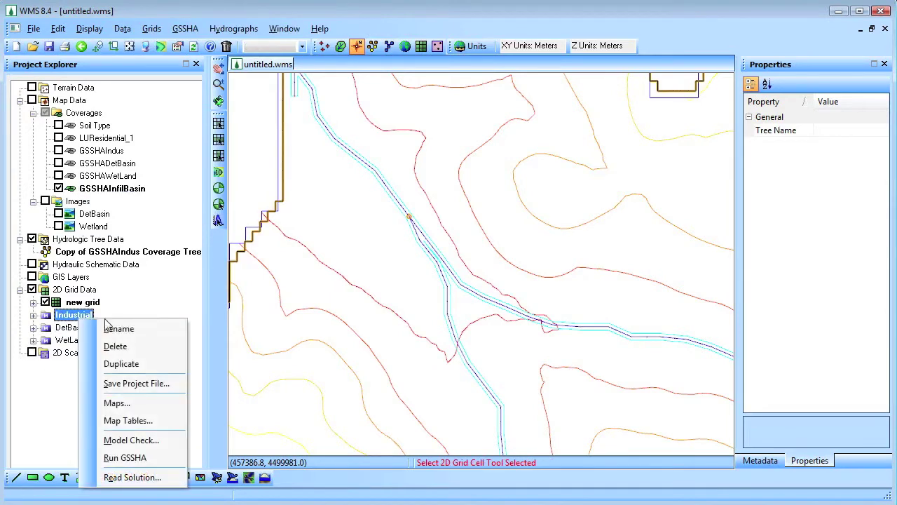
click(112, 362)
scroll(196, 345, down, 1)
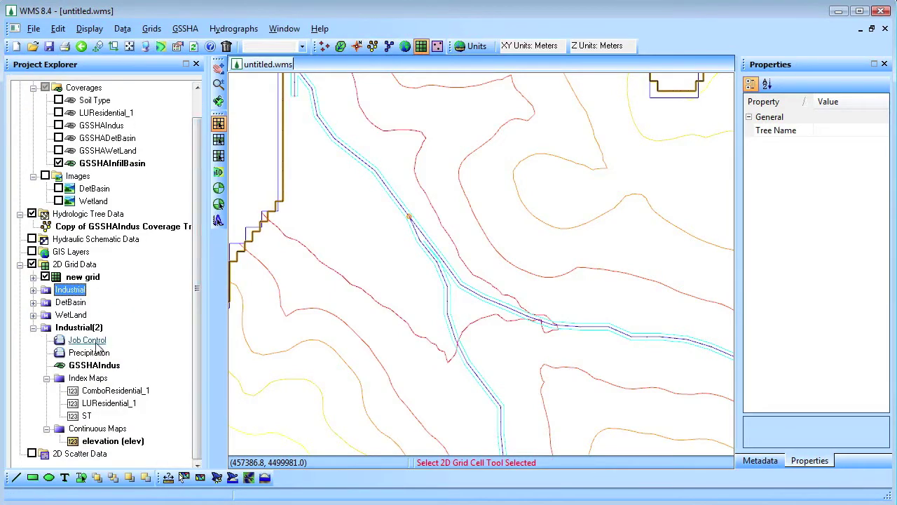
right_click(92, 363)
Step: Assign GSSHAInfilBasin to Industrial(2) and save it as InfilBasin.prj in Base
mouse_move(137, 370)
click(229, 416)
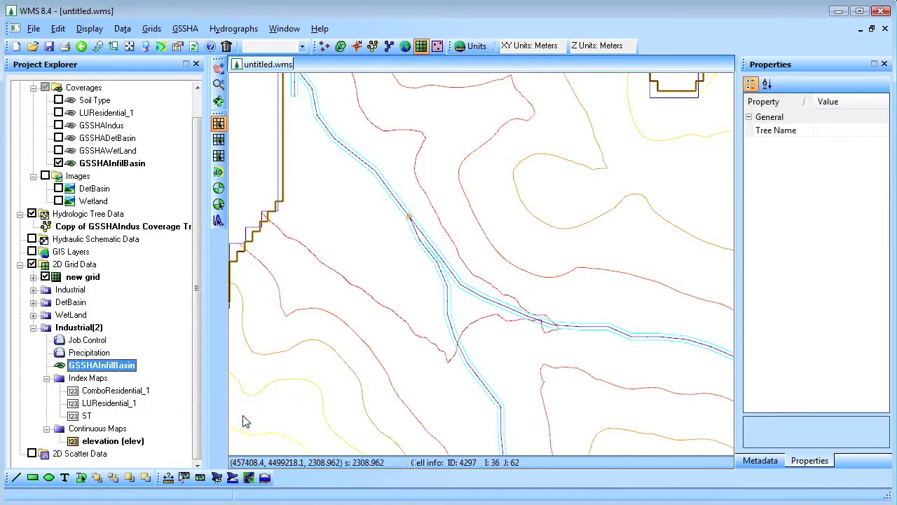
right_click(79, 328)
click(144, 392)
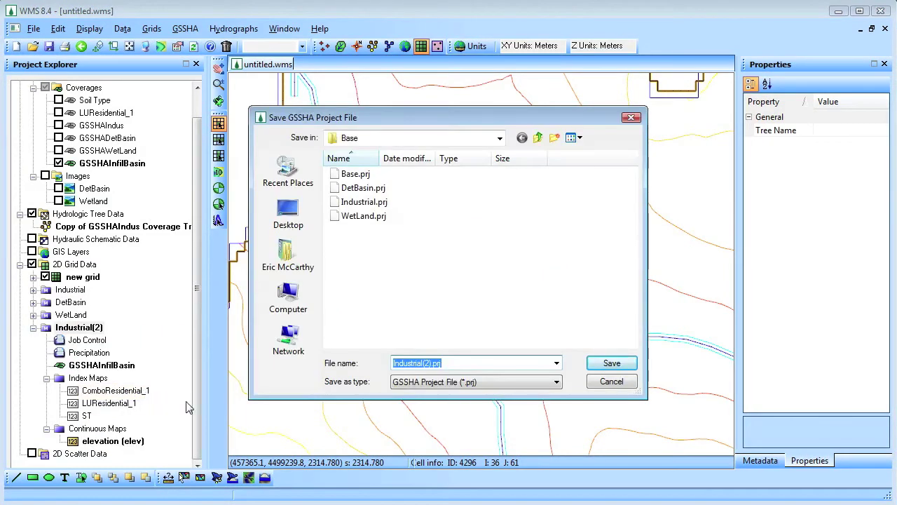
text(InfilBasin)
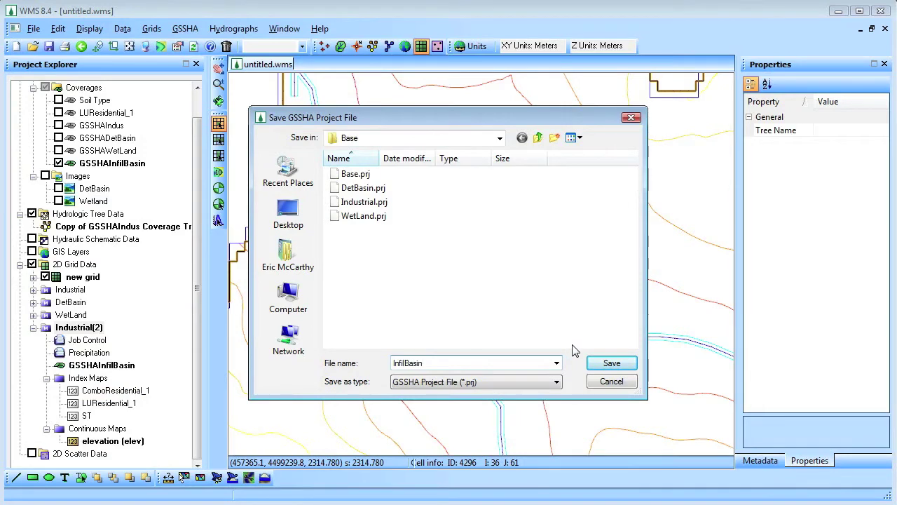
click(610, 363)
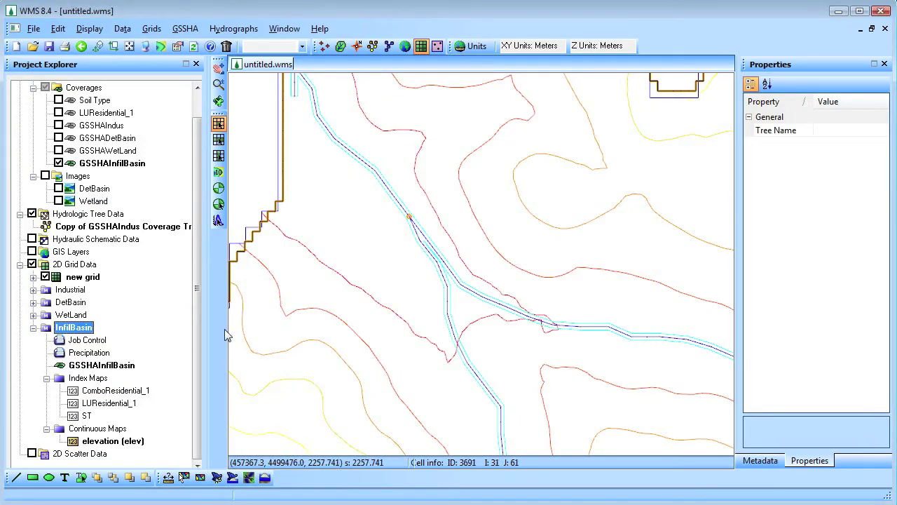
right_click(78, 330)
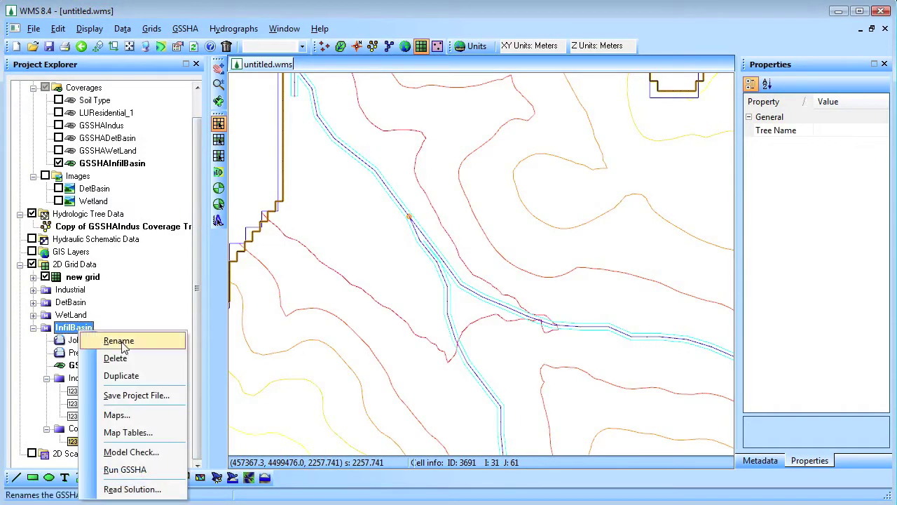
Step: Use the Data Calculator to copy ComboResidential_1 into a new ComboInfilBasin index map
click(134, 415)
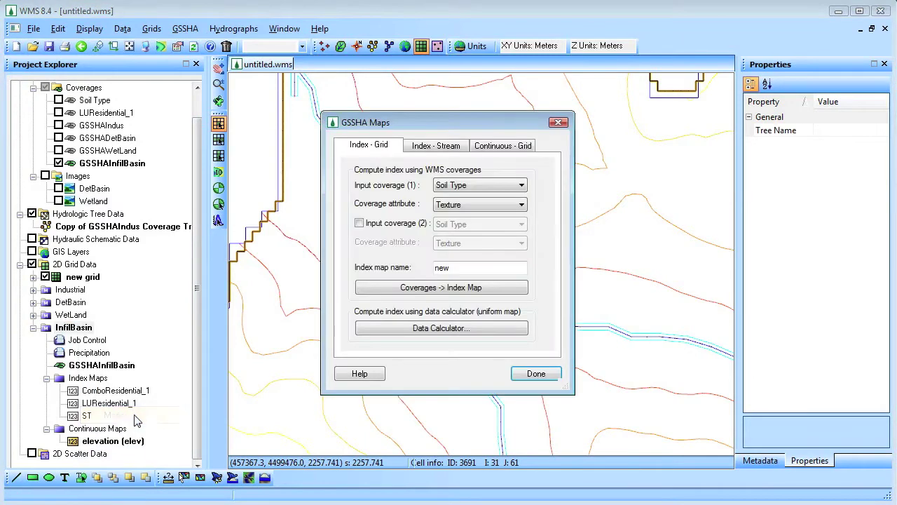
click(421, 329)
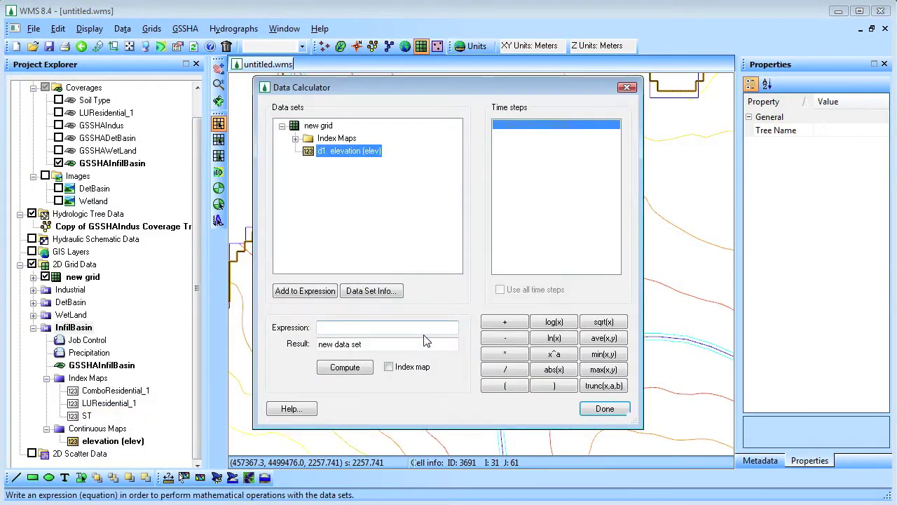
click(295, 139)
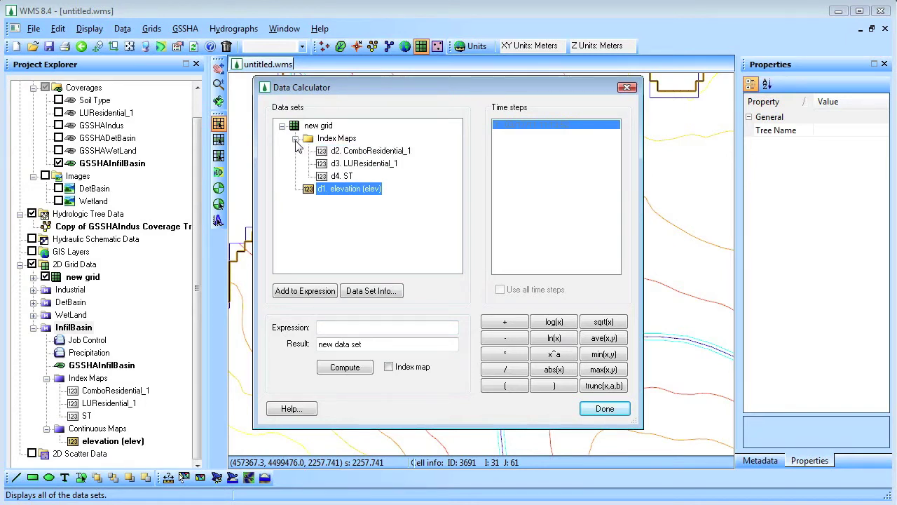
double_click(358, 151)
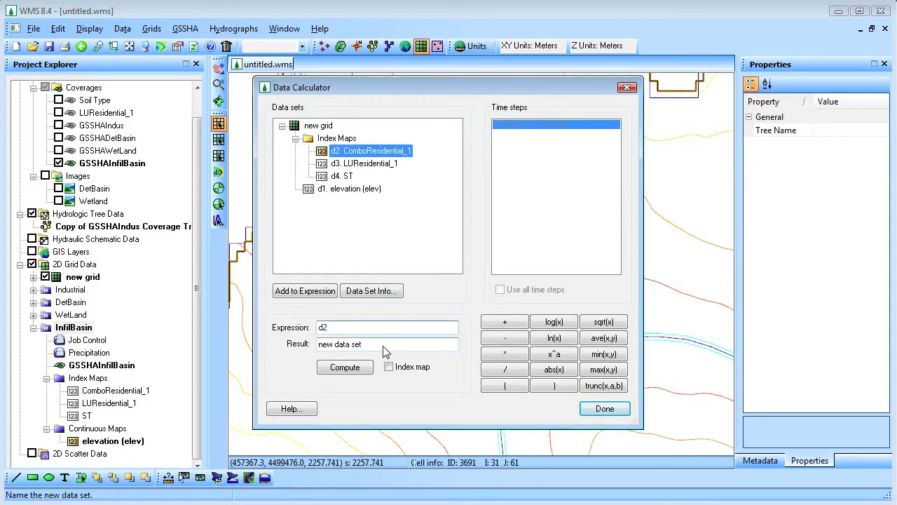
key(Tab)
text(C)
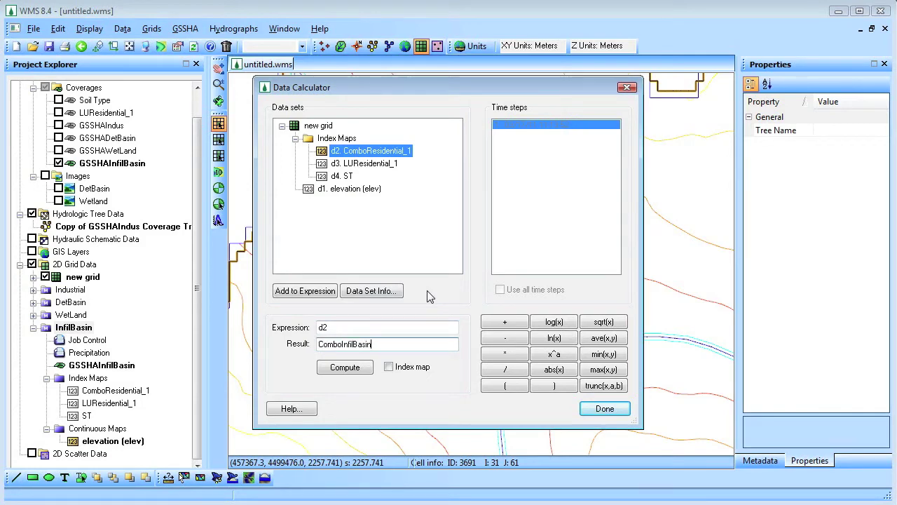
click(388, 366)
click(345, 367)
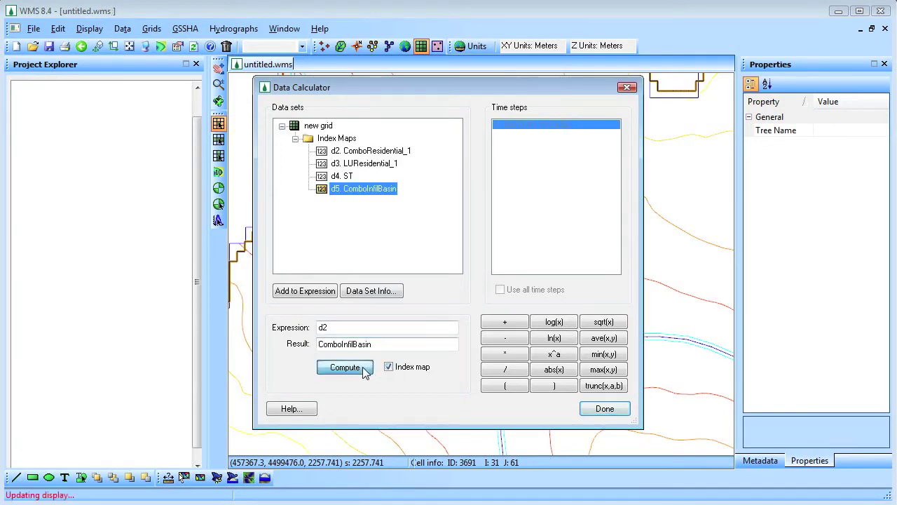
click(616, 410)
click(536, 374)
Step: Turn off contours and turn on grid cells in Display Options for ComboInfilBasin
click(133, 429)
click(90, 31)
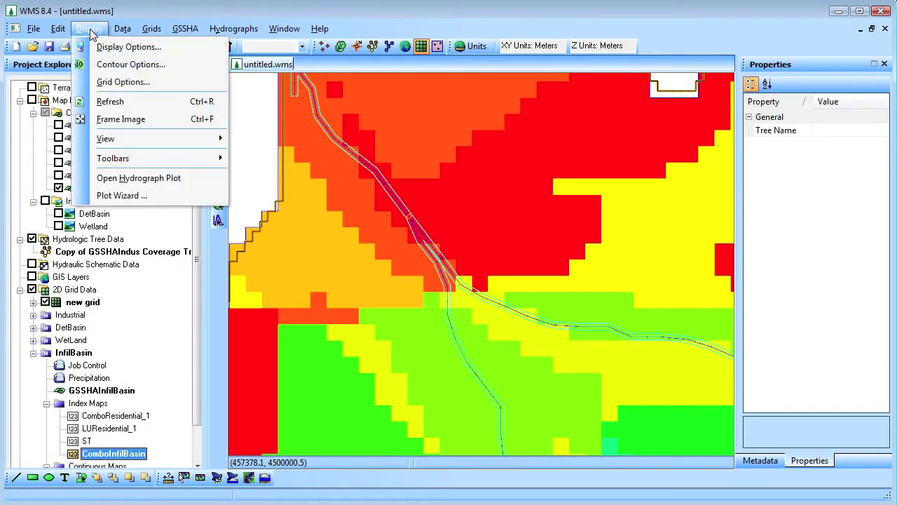
click(109, 47)
click(576, 238)
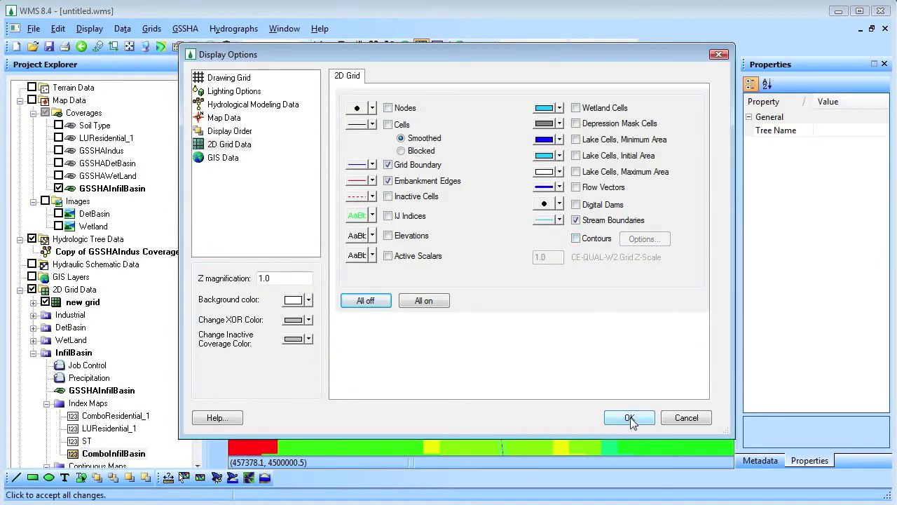
click(388, 124)
click(629, 418)
scroll(440, 265, down, 5)
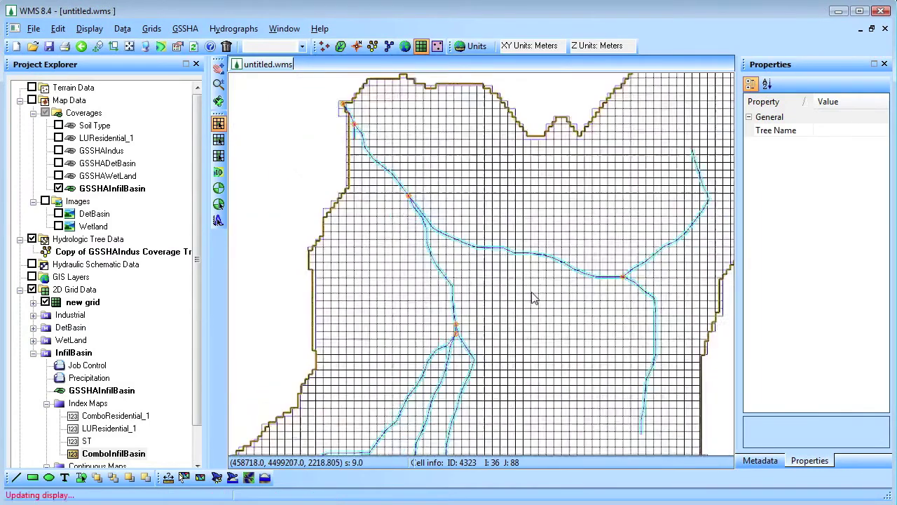
Step: Open InfiltrationBasin.JPG from the Scenarios\Images folder
click(32, 29)
click(41, 64)
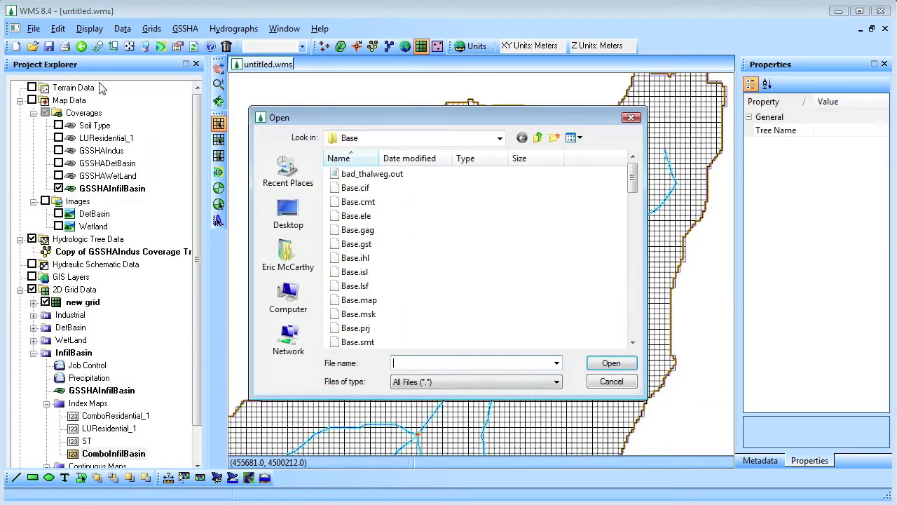
click(537, 137)
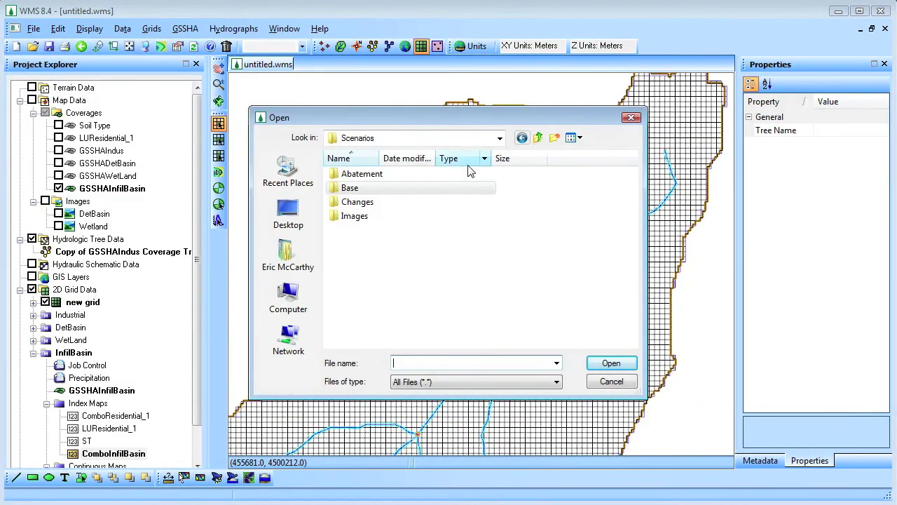
double_click(358, 218)
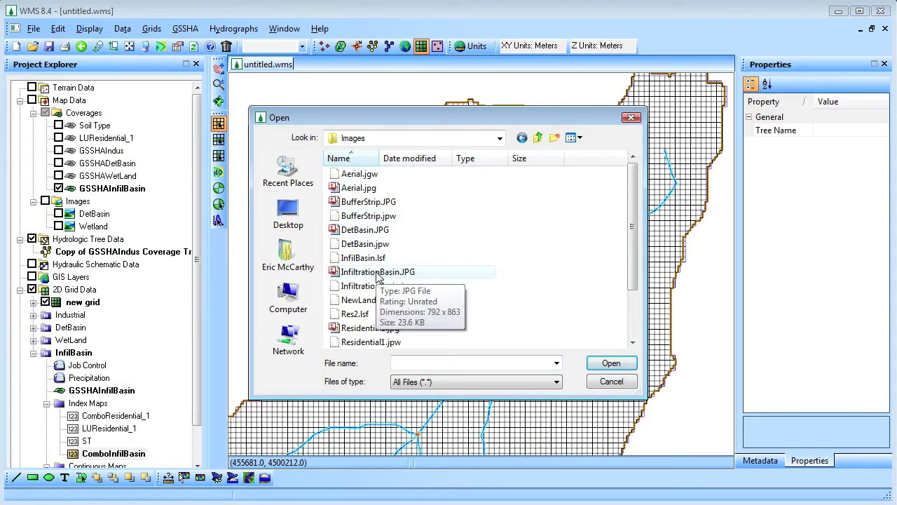
click(377, 275)
scroll(567, 194, up, 5)
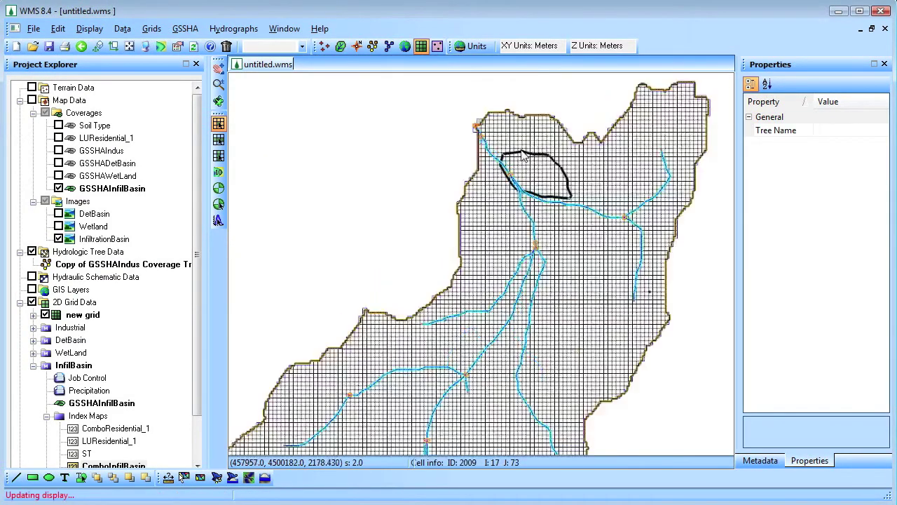
Step: Select the grid cells inside the basin outline by polygon and give them index map ID 100
scroll(568, 195, down, 4)
click(58, 28)
click(105, 99)
click(451, 341)
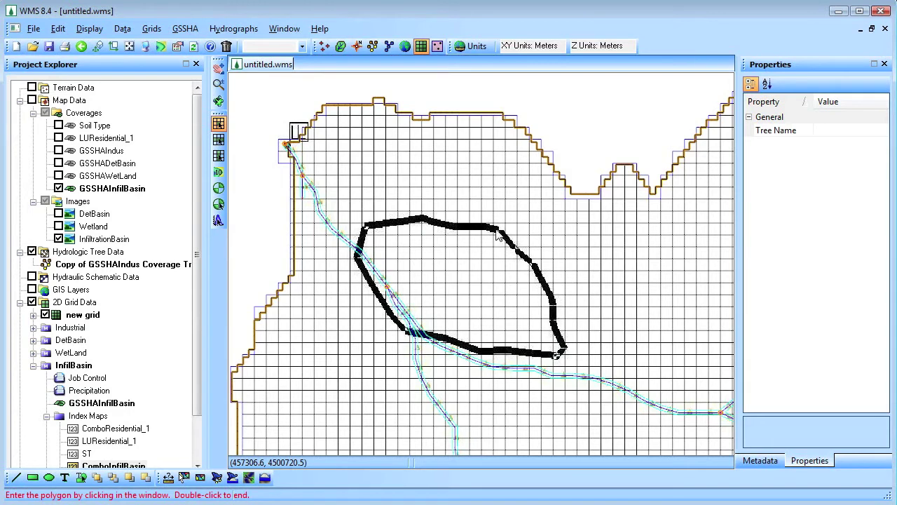
double_click(423, 221)
click(835, 145)
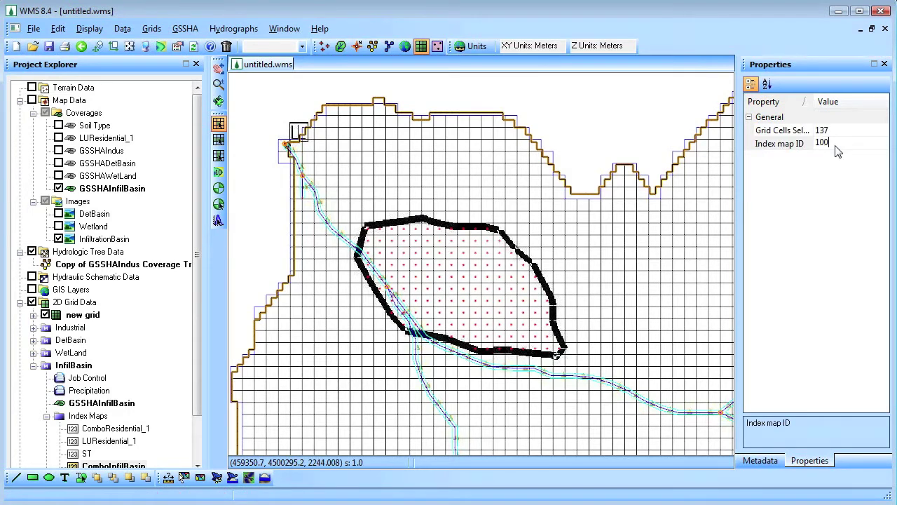
key(Return)
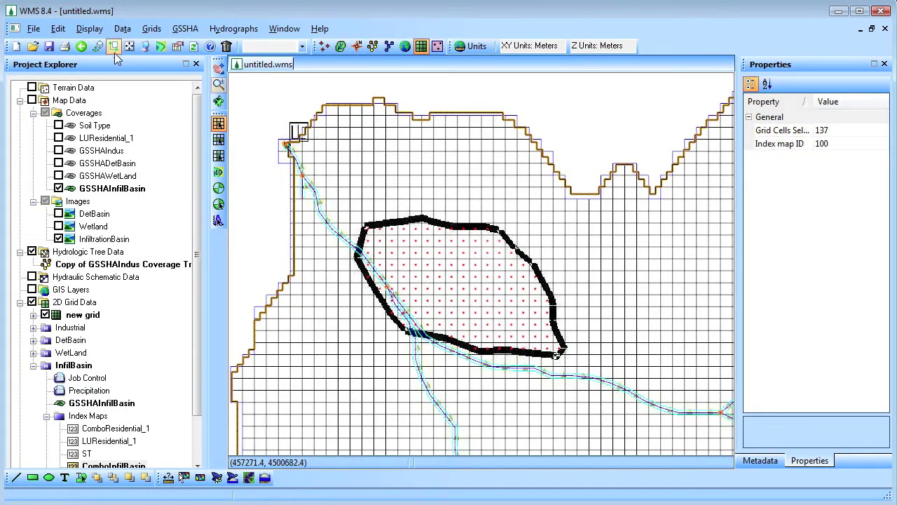
Step: Turn coloured contours back on in Display Options
click(89, 28)
click(98, 41)
click(575, 238)
click(629, 417)
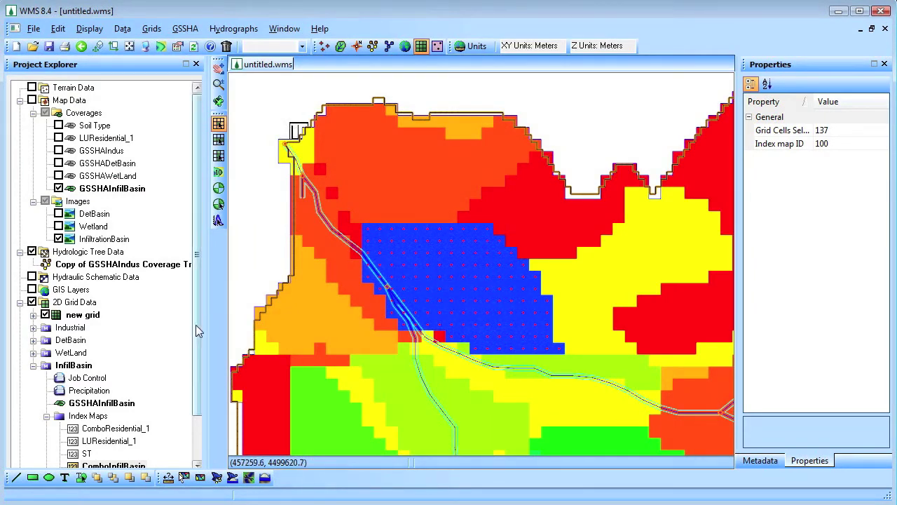
scroll(195, 324, down, 2)
click(75, 316)
Step: Base InfilBasin's infiltration table on ComboInfilBasin and add the new IDs
right_click(79, 320)
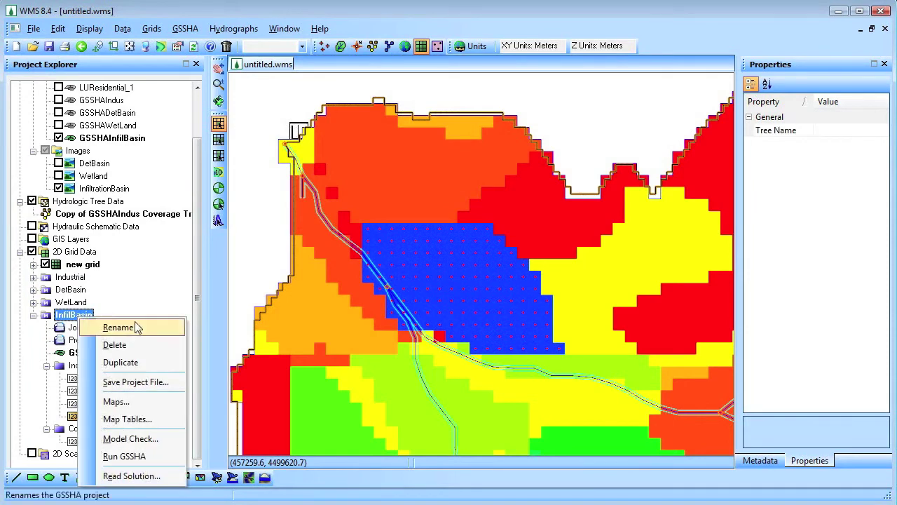
click(161, 416)
click(499, 156)
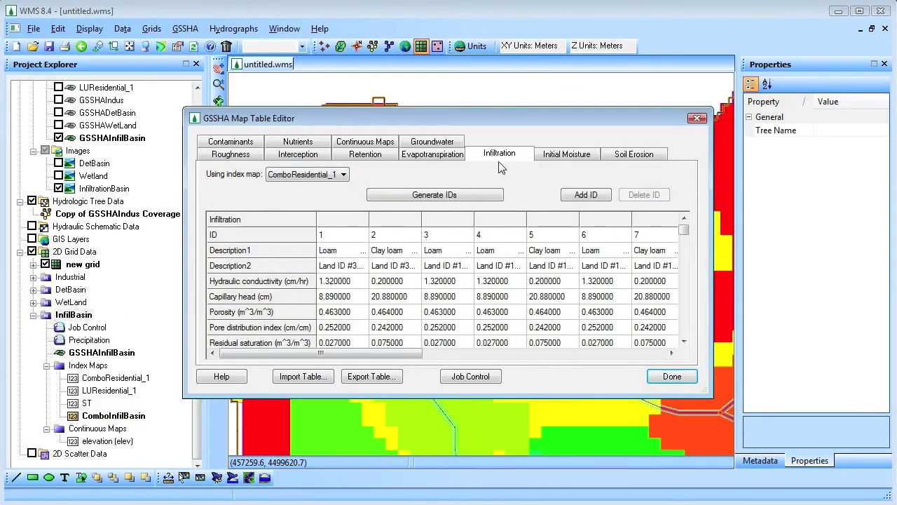
click(344, 175)
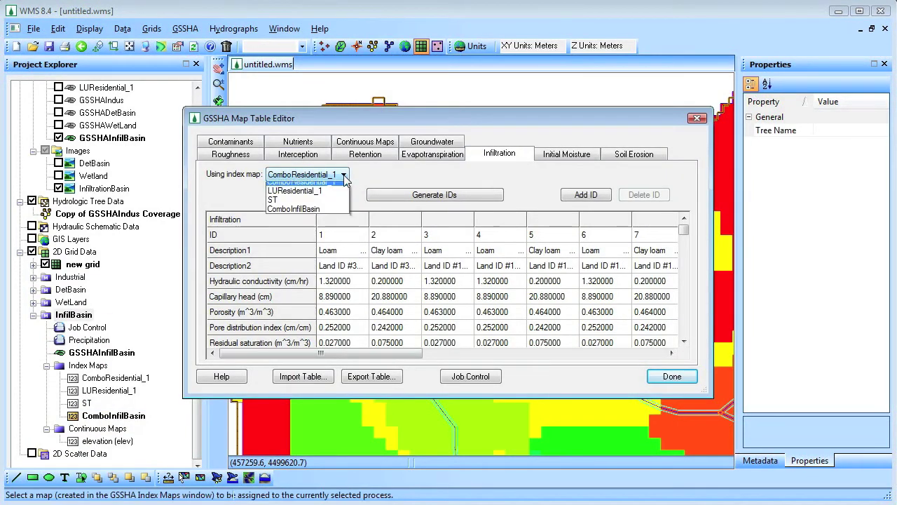
click(324, 215)
click(435, 195)
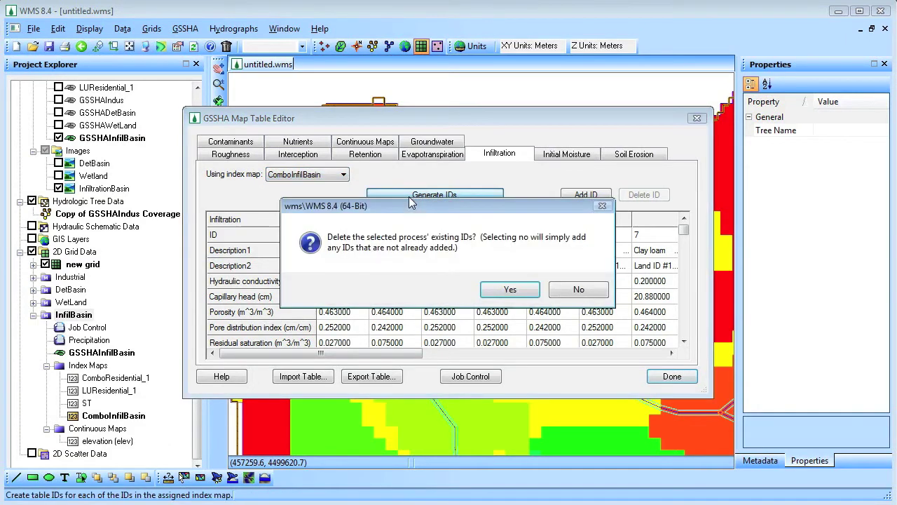
click(579, 292)
drag(320, 353, 658, 360)
Step: Give infiltration ID 100 conductivity 23.56, capillary head 4.95 and porosity 0.437
click(595, 281)
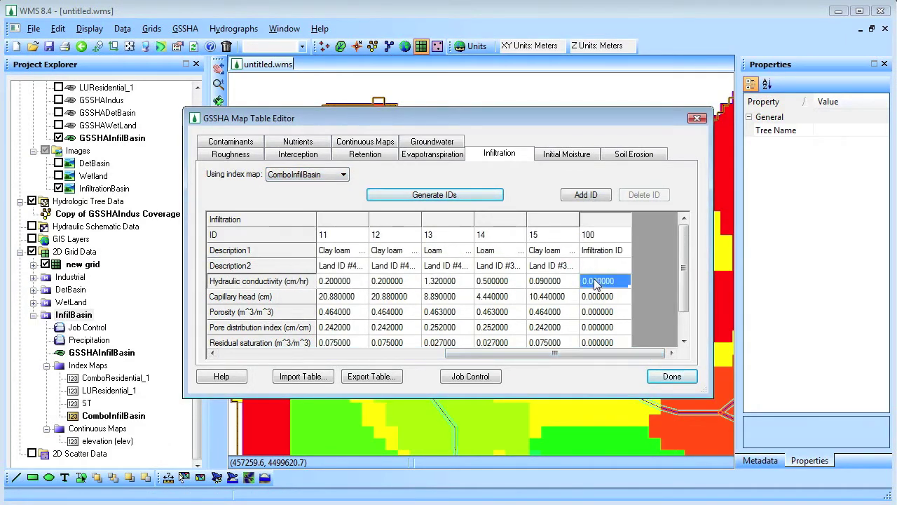
text(23.5)
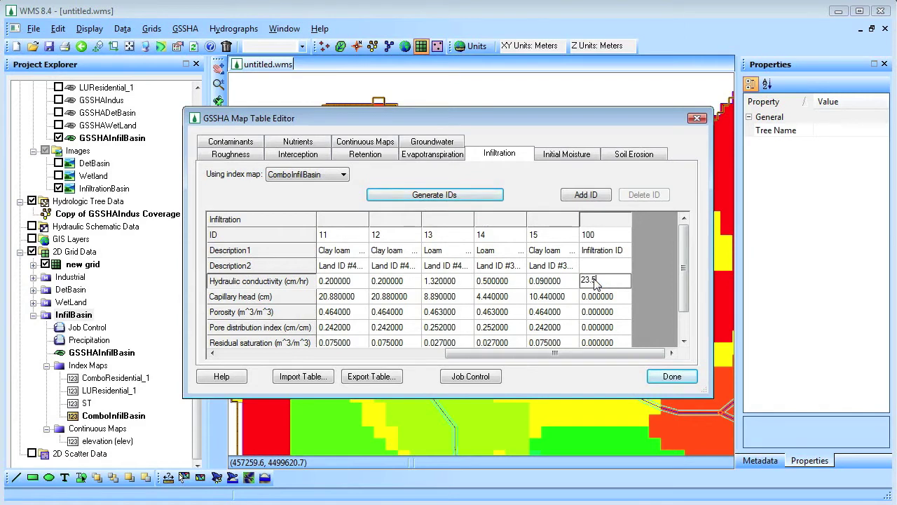
text(6)
key(Return)
text(4.95)
key(Return)
text(.437)
key(Return)
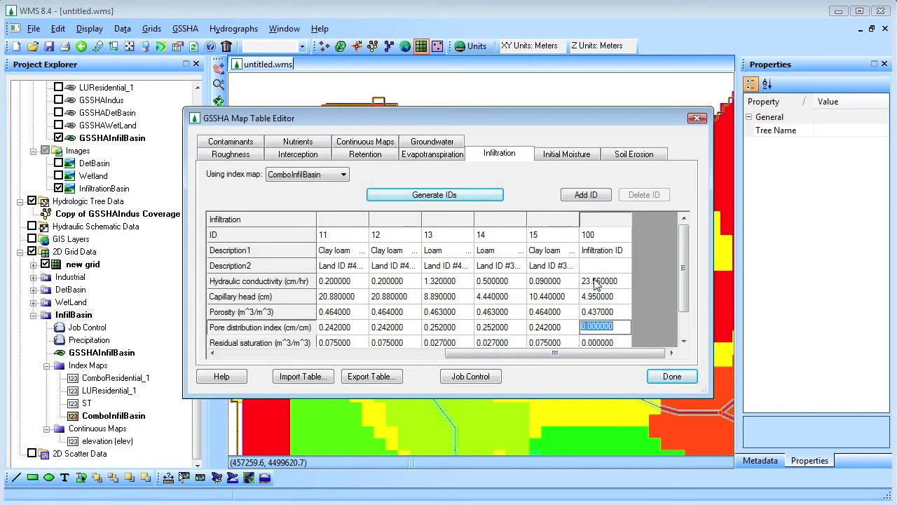
Step: Set ID 100's pore index 0.694, residual saturation 0.02, field capacity 0.091, then 0.1
text(.694)
key(Return)
text(.02)
key(Return)
text(.091)
key(Return)
text(.1)
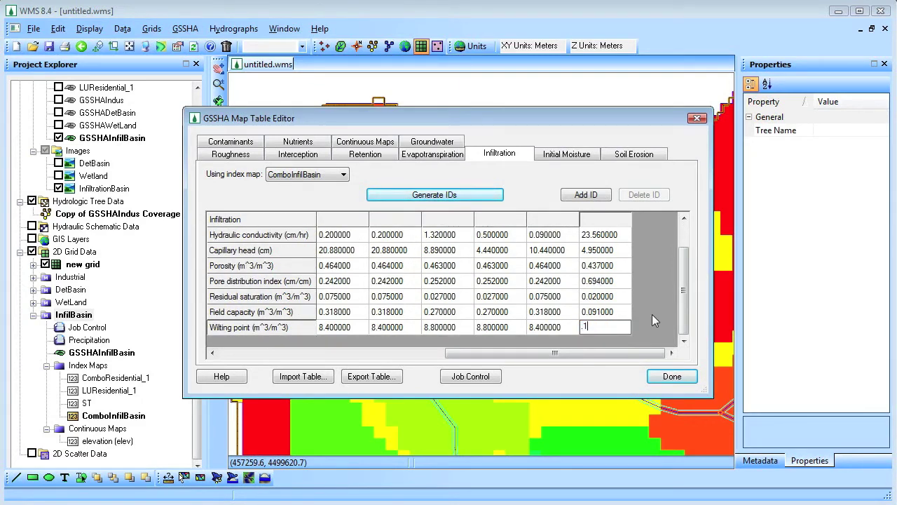
click(671, 377)
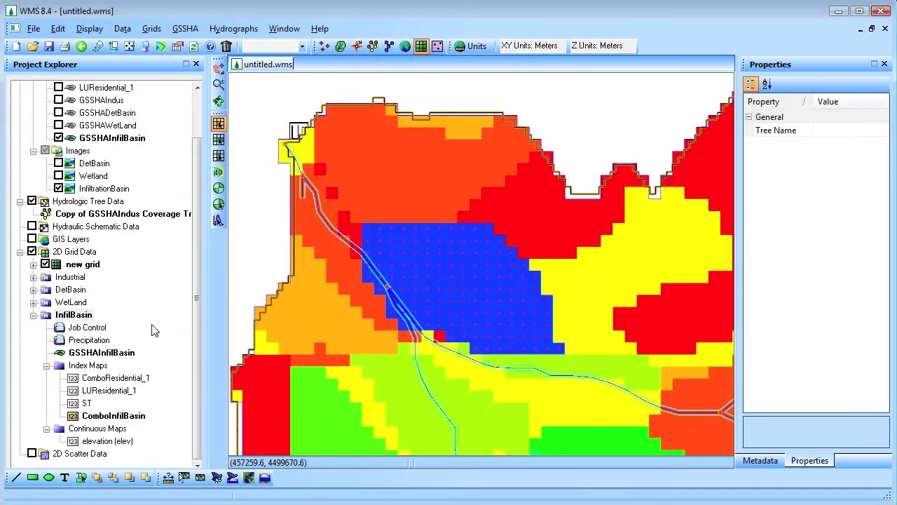
Step: Save InfilBasin.prj in Scenarios\Base, replacing the existing file
right_click(72, 317)
click(128, 383)
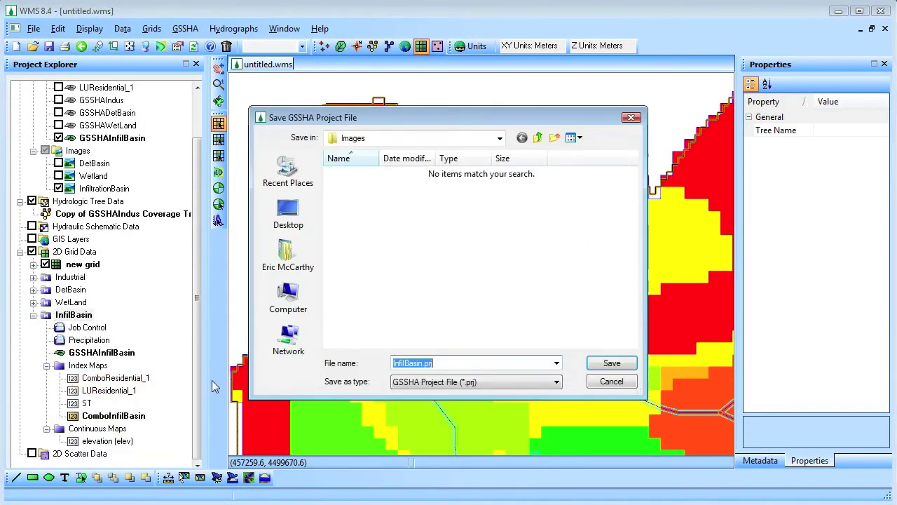
click(538, 138)
double_click(354, 191)
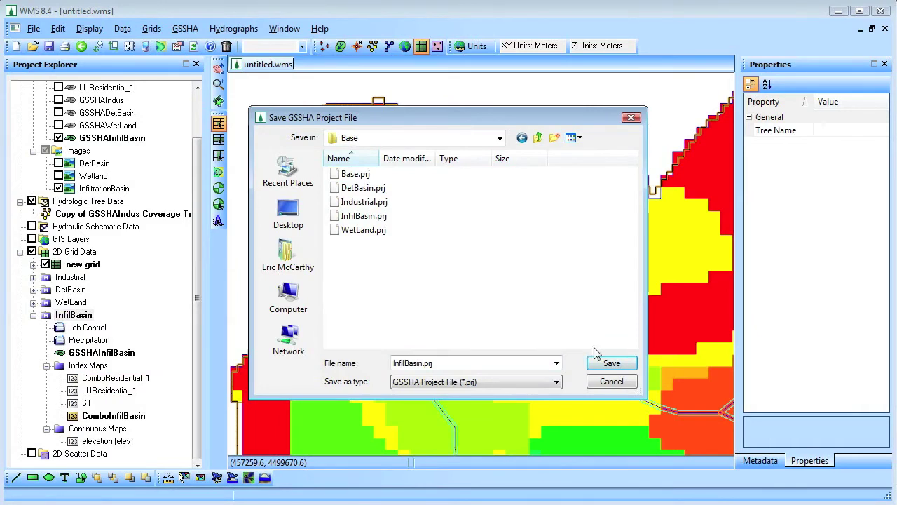
click(607, 362)
click(492, 278)
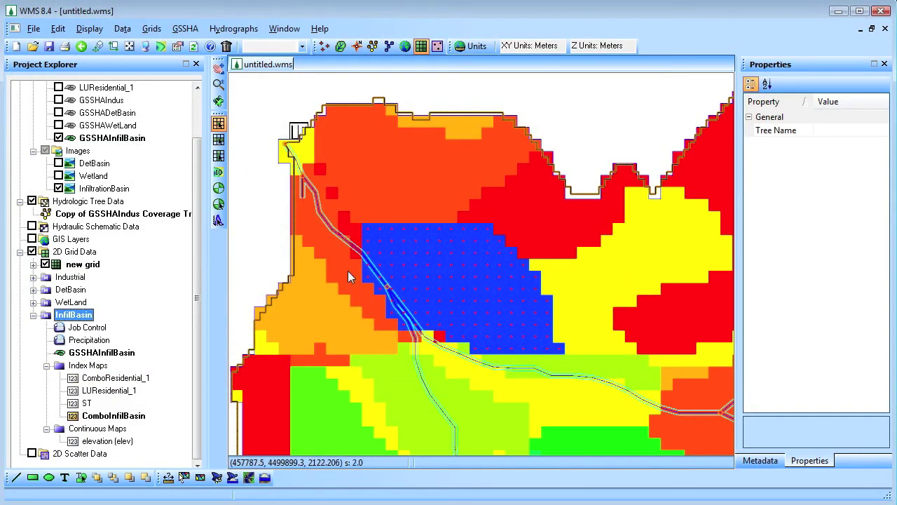
Step: Make the new grid active and hide the GSSHAInfilBasin coverage
click(63, 265)
click(32, 315)
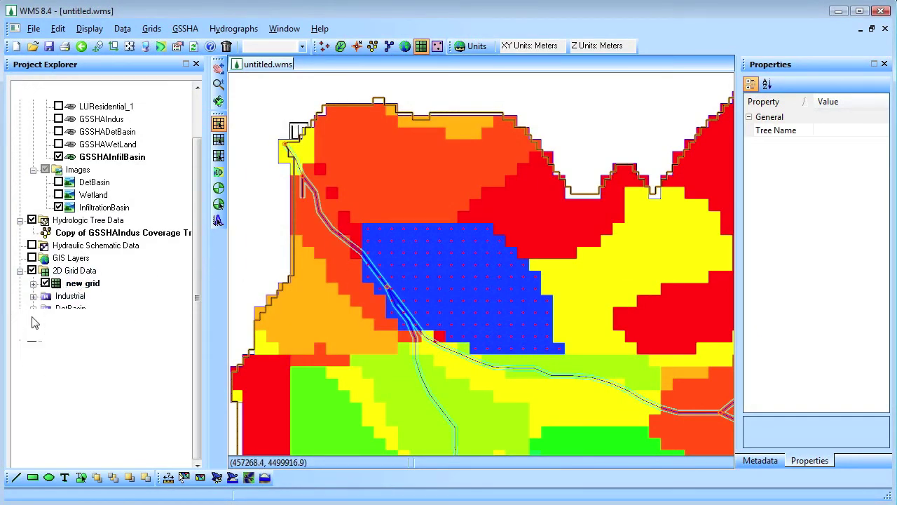
click(58, 188)
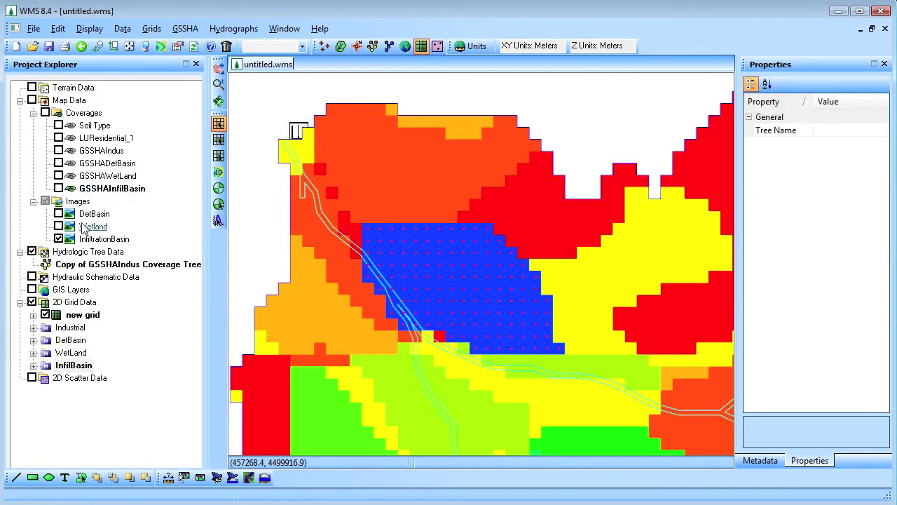
Step: Duplicate the GSSHAIndus coverage, show the copy, and name it BufferStrip
right_click(116, 150)
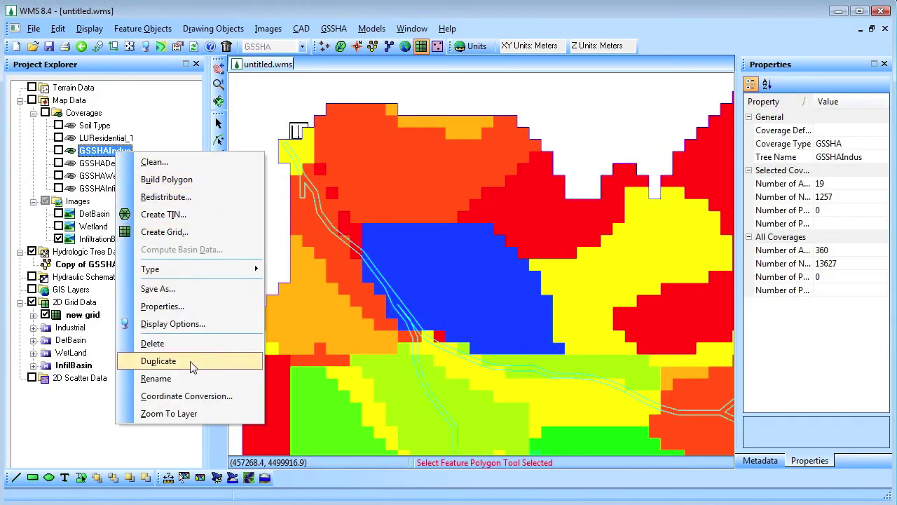
click(158, 361)
click(105, 201)
click(59, 201)
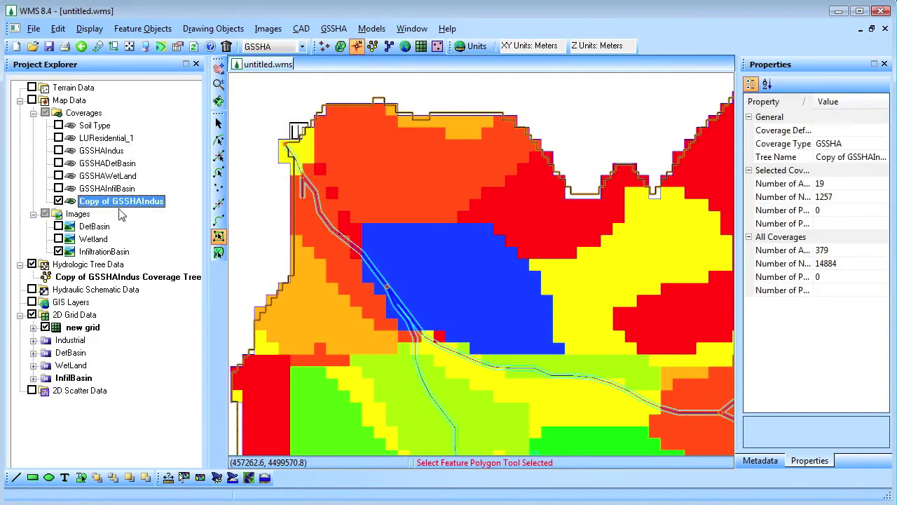
click(873, 159)
text(Cop)
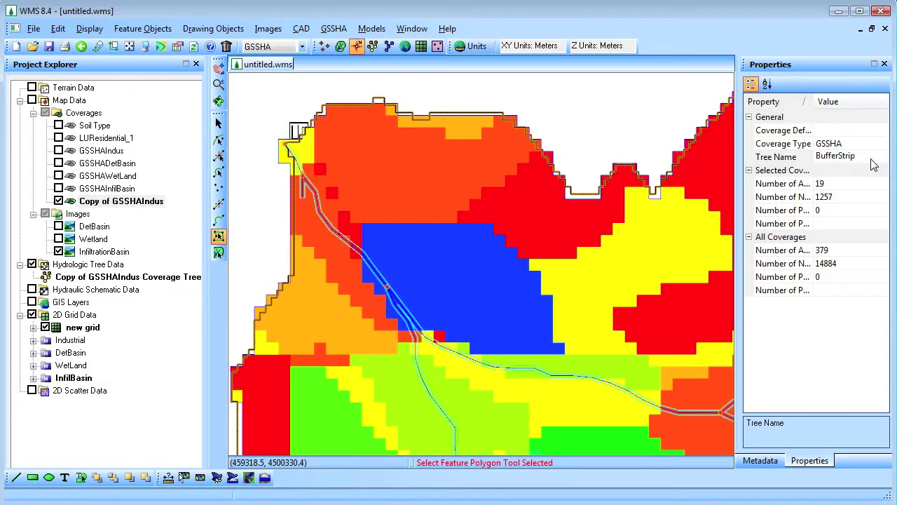
key(Return)
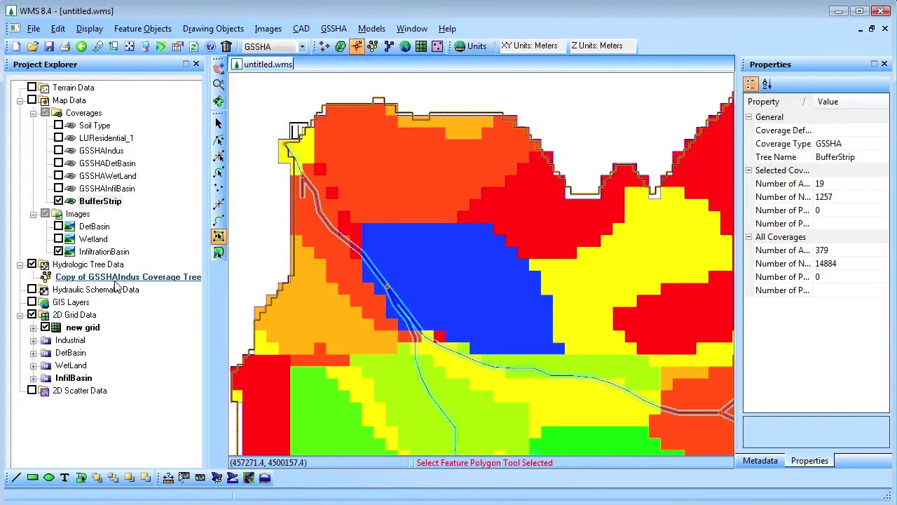
Step: Duplicate the Industrial scenario as Industrial(2) and assign it the BufferStrip coverage
right_click(64, 344)
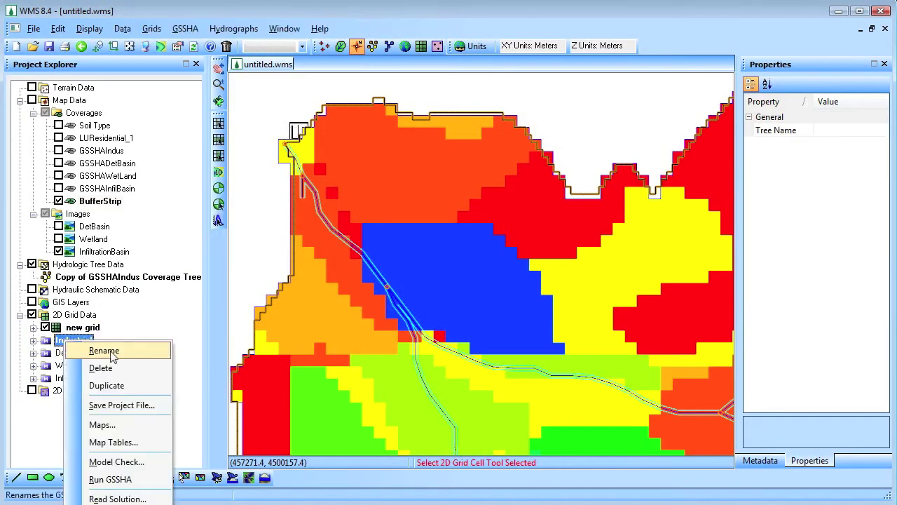
click(132, 385)
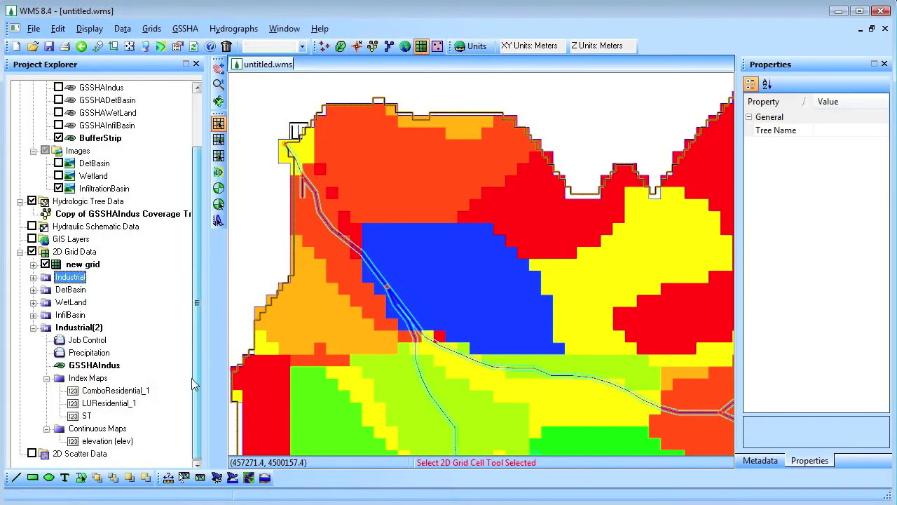
mouse_move(116, 371)
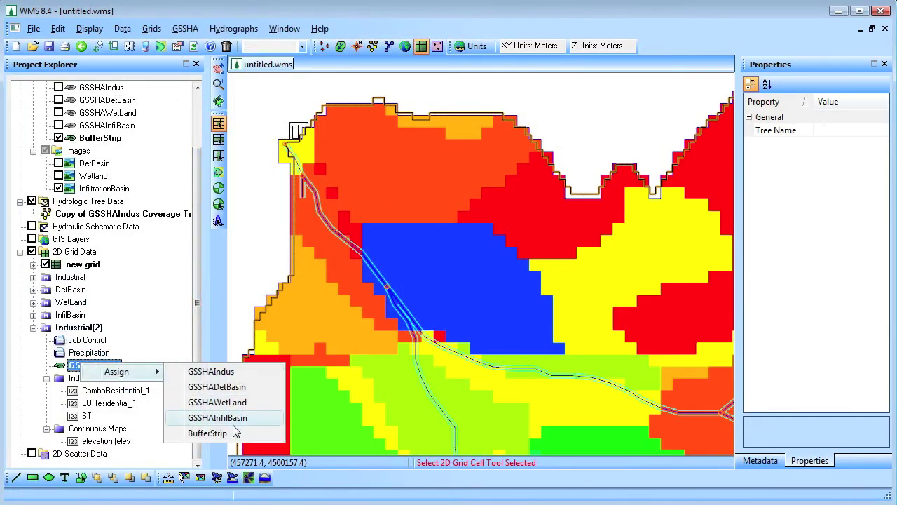
click(203, 433)
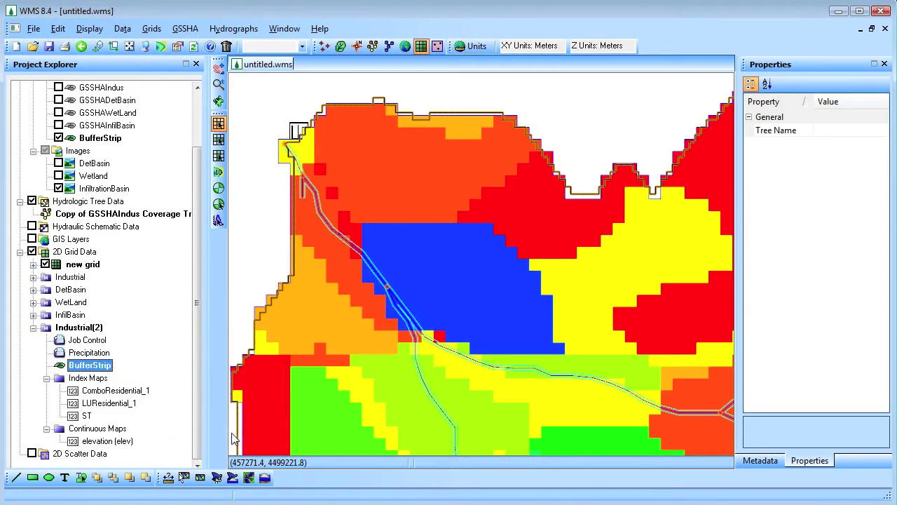
click(98, 139)
click(820, 156)
click(819, 156)
Step: Rename the coverage to GSSHABufferStrip and save Industrial(2) as BufferStrip.prj
text(GSSHABufferStrip)
key(Return)
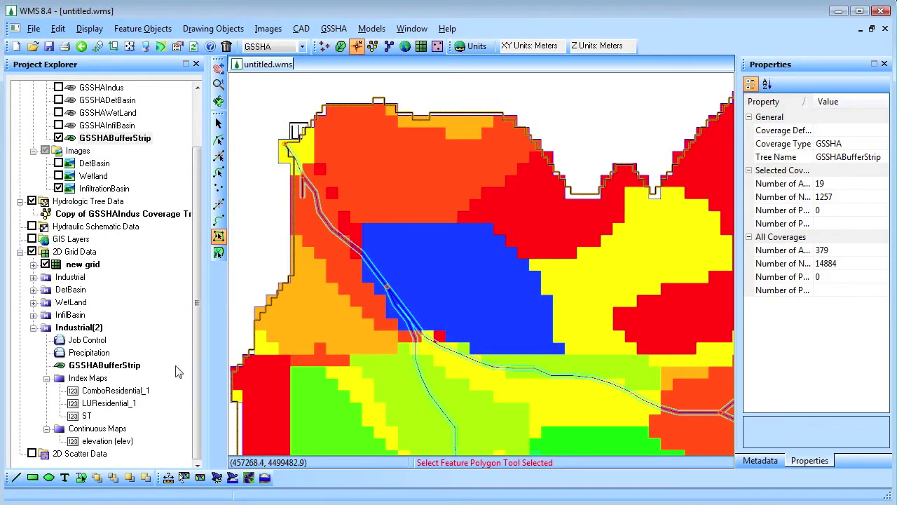
click(82, 328)
right_click(81, 332)
click(203, 392)
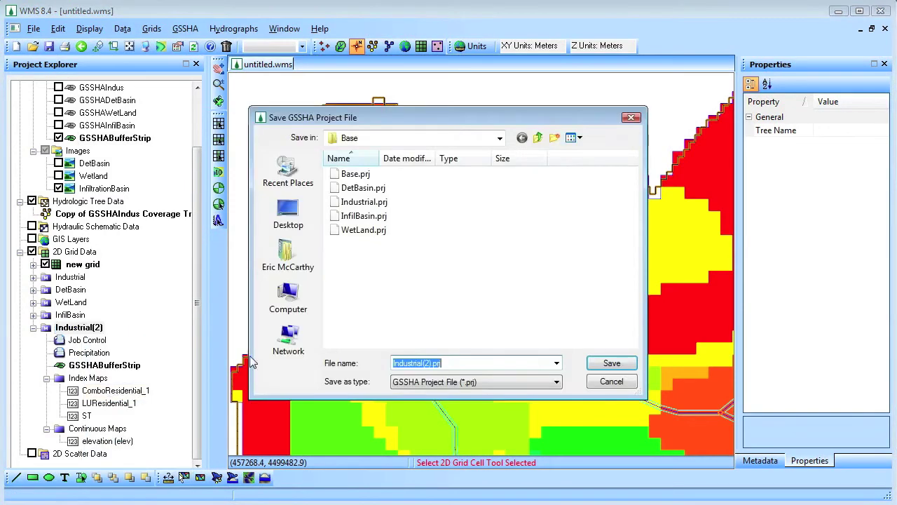
text(BufferStrip)
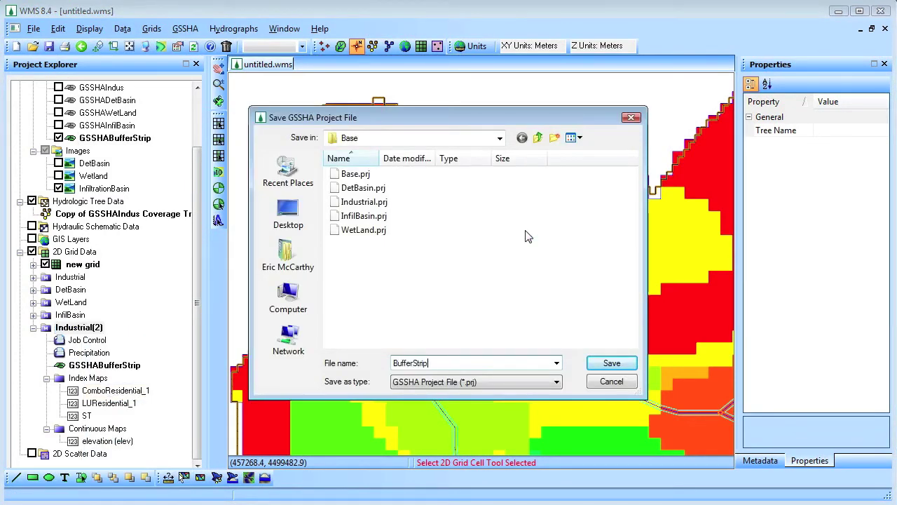
key(Return)
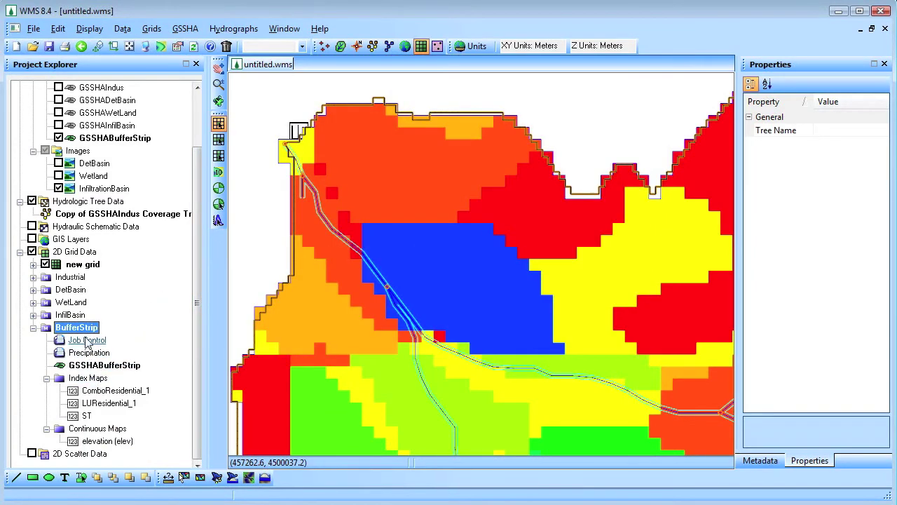
right_click(82, 328)
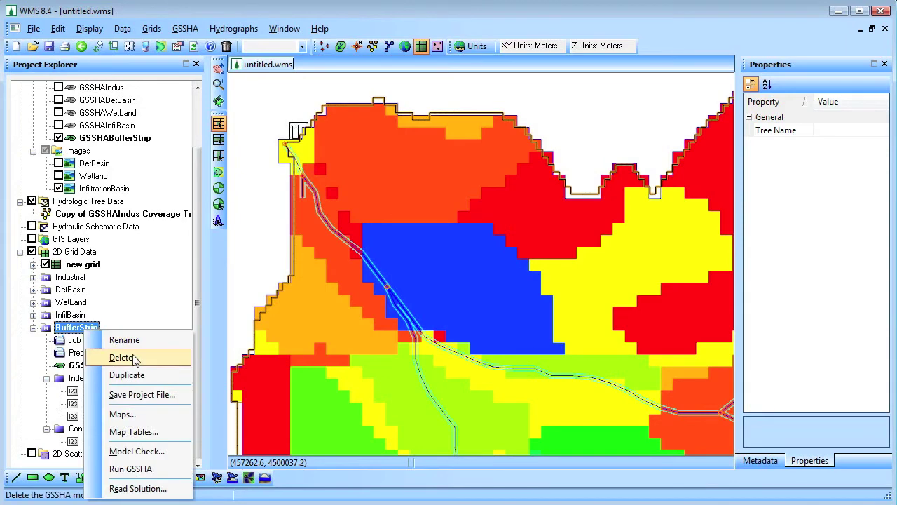
Step: In the Maps Data Calculator, set the expression to d3 (LUResidential_1)
click(142, 419)
click(447, 328)
click(364, 164)
click(346, 328)
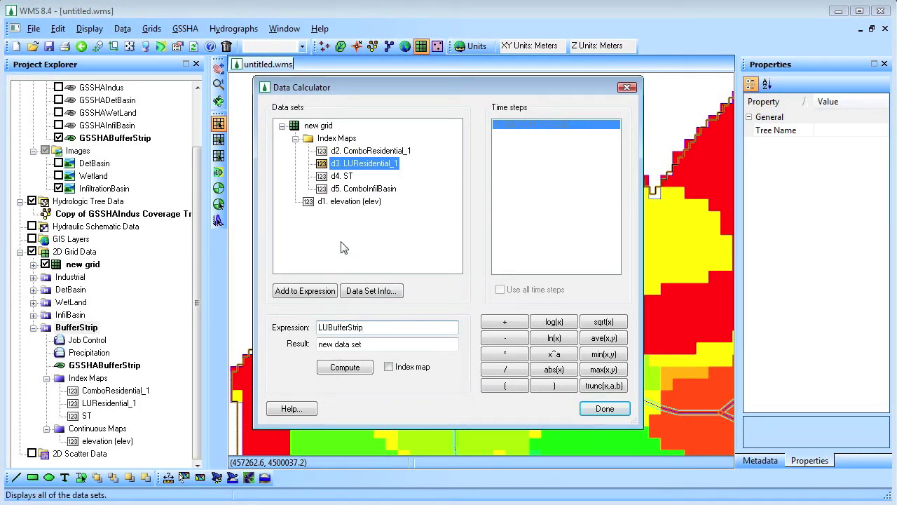
key(ctrl+a)
key(Delete)
double_click(358, 165)
Step: Compute the result as an index map named LUBufferStrip and close both dialogs
key(Tab)
text(LU)
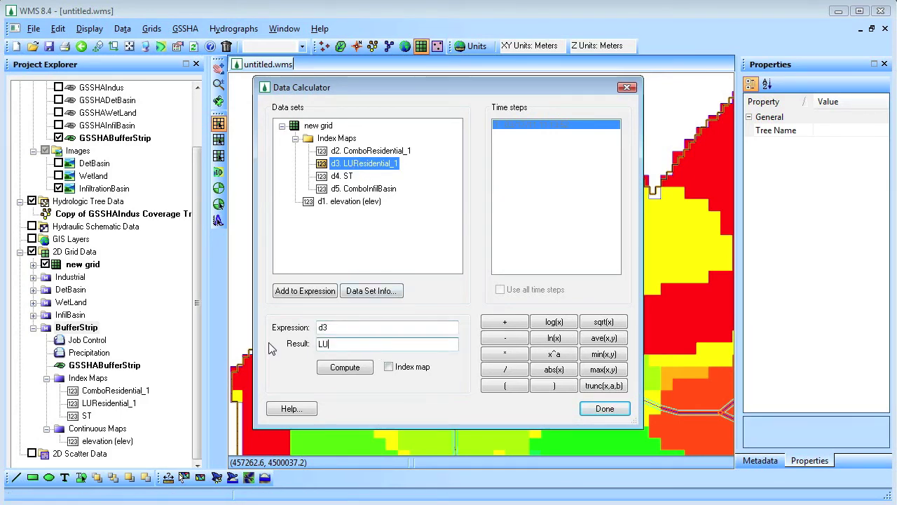
text(BufferStrip)
click(388, 366)
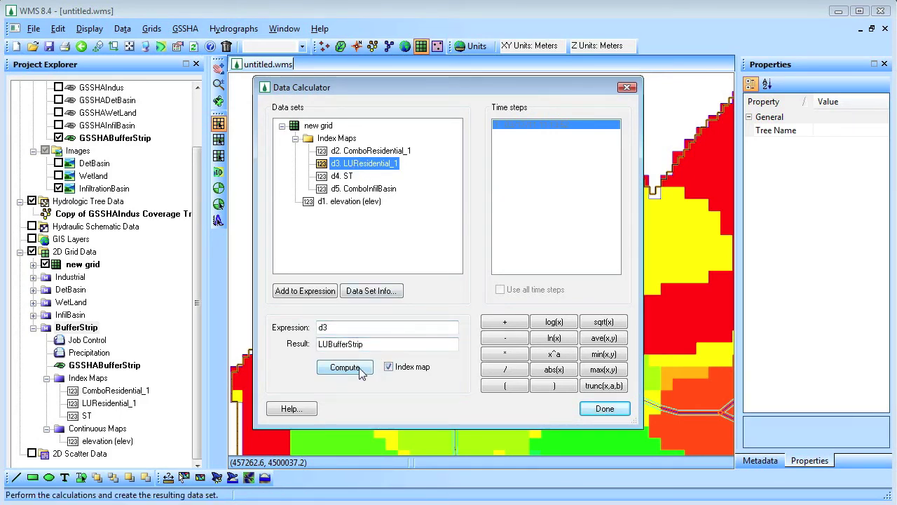
click(344, 367)
click(604, 407)
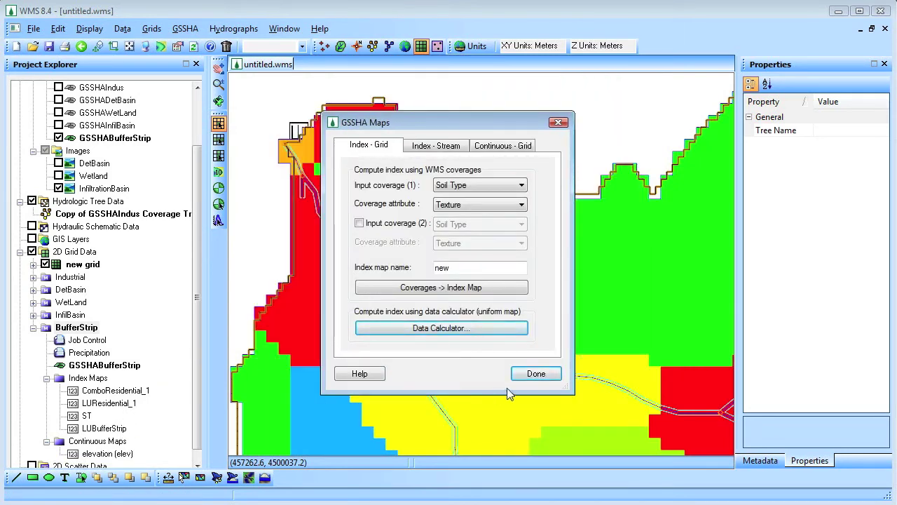
click(536, 373)
click(112, 428)
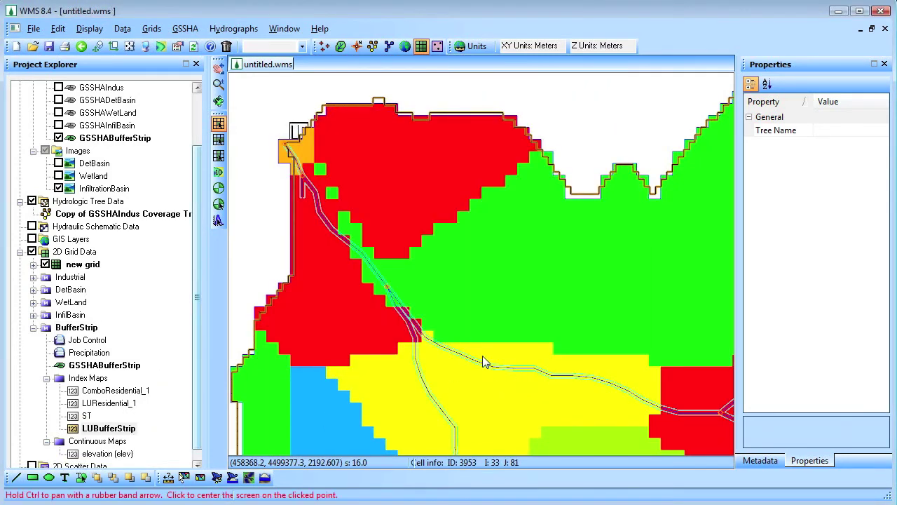
Step: Turn off contour display on the grid in Display Options
drag(482, 356, 468, 295)
click(89, 28)
click(98, 47)
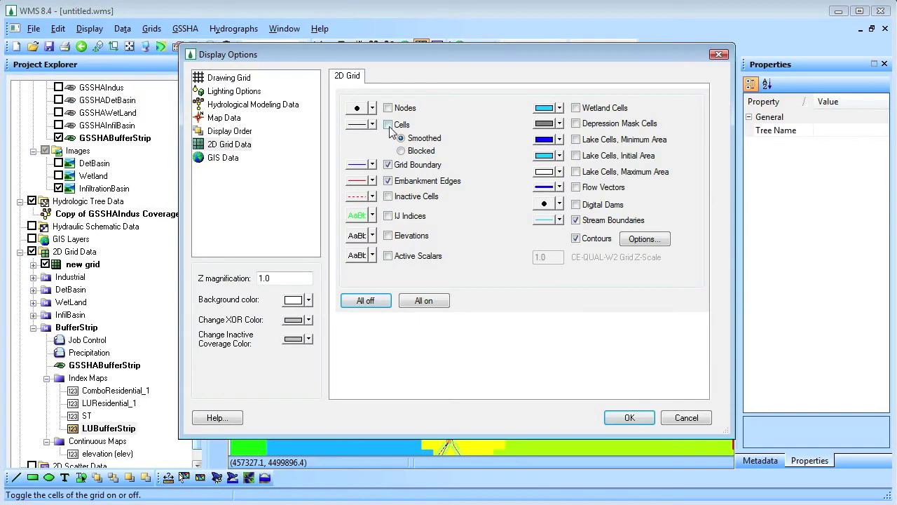
click(576, 238)
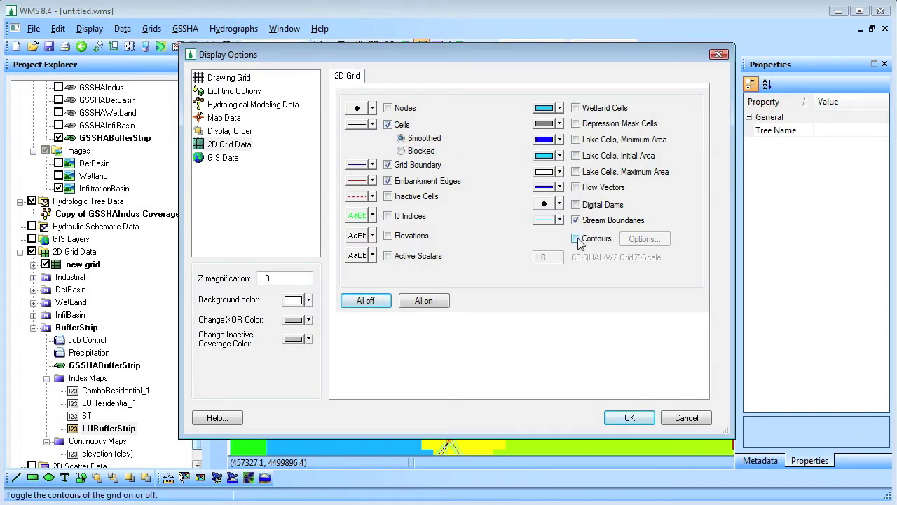
click(629, 417)
Step: Hide the existing images and load the BufferStrip.JPG aerial image from the Images folder
click(45, 150)
click(33, 28)
click(42, 62)
click(538, 137)
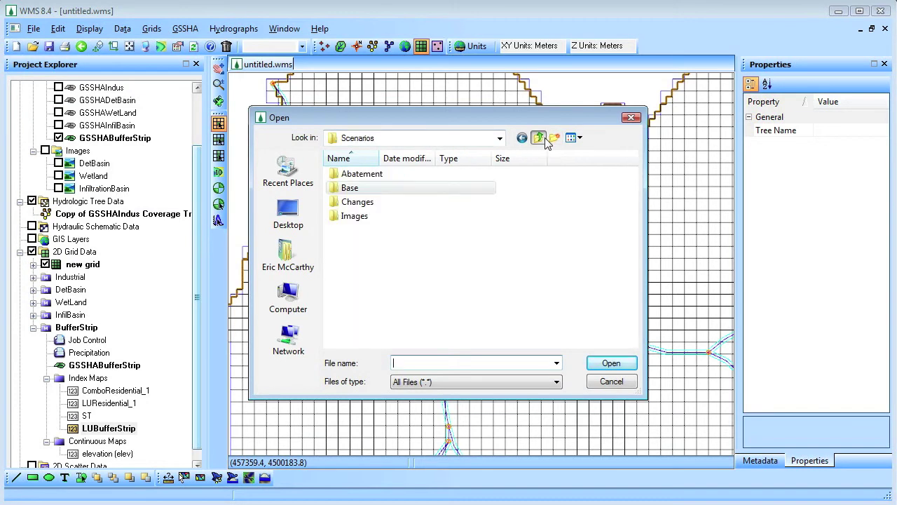
double_click(357, 217)
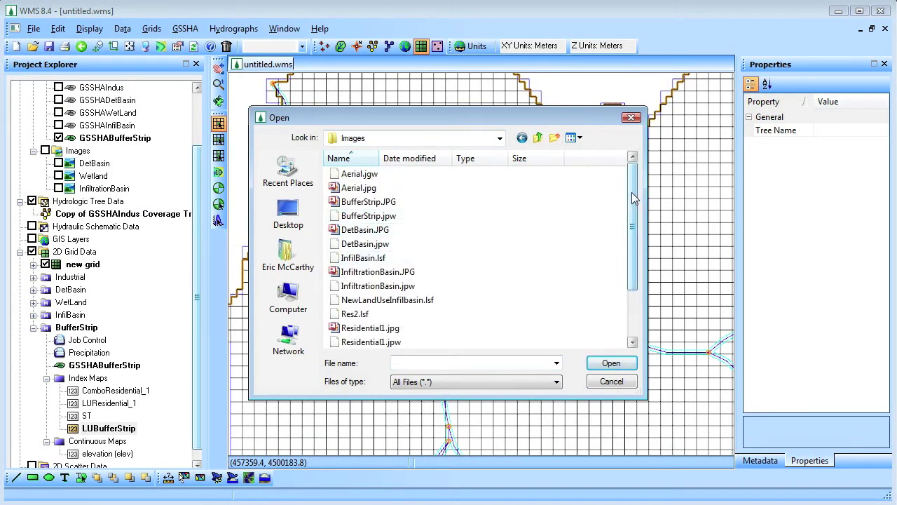
drag(632, 192, 632, 168)
double_click(364, 201)
scroll(465, 200, up, 5)
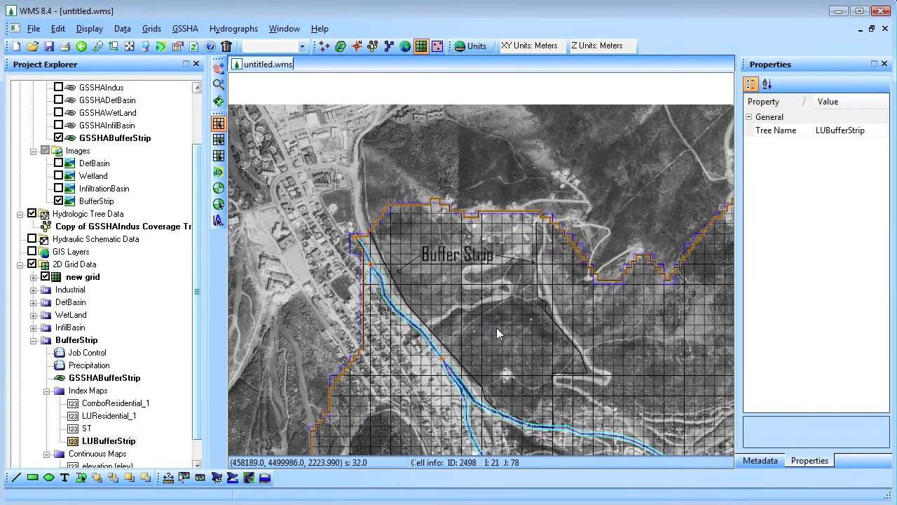
scroll(496, 327, up, 2)
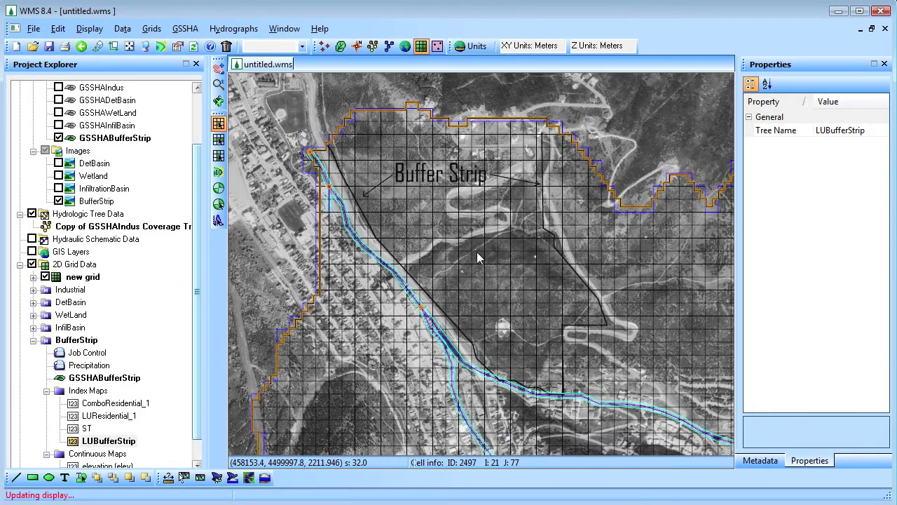
scroll(477, 258, up, 1)
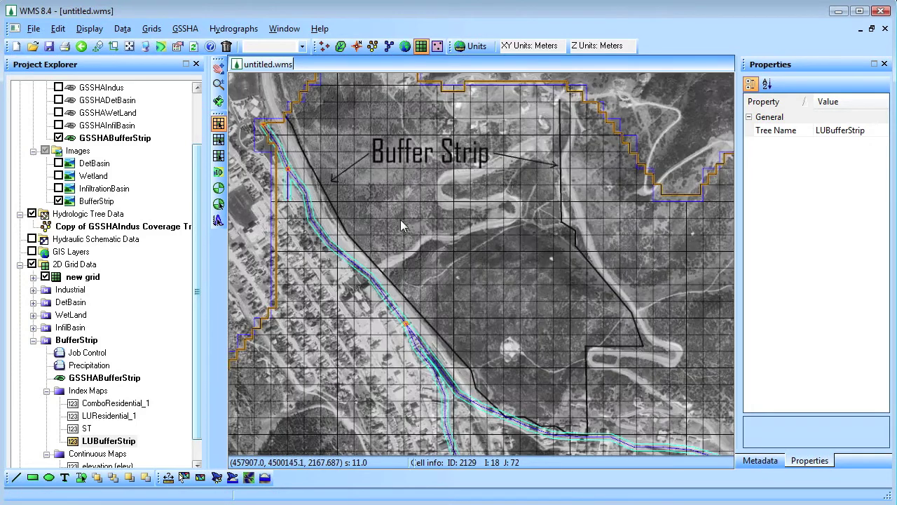
Step: Select the 61 grid cells along both buffer-strip lines and give them index map ID 200
click(569, 103)
shift+click(567, 106)
shift+click(565, 162)
shift+click(565, 180)
shift+click(564, 196)
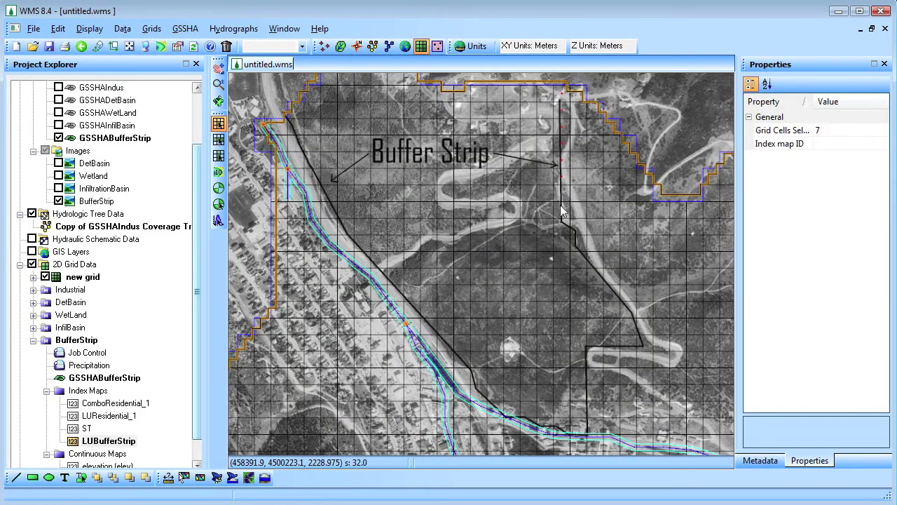
shift+click(611, 294)
shift+click(628, 294)
shift+click(628, 310)
shift+click(628, 327)
shift+click(646, 343)
shift+click(580, 396)
shift+click(578, 434)
shift+click(562, 430)
shift+click(546, 429)
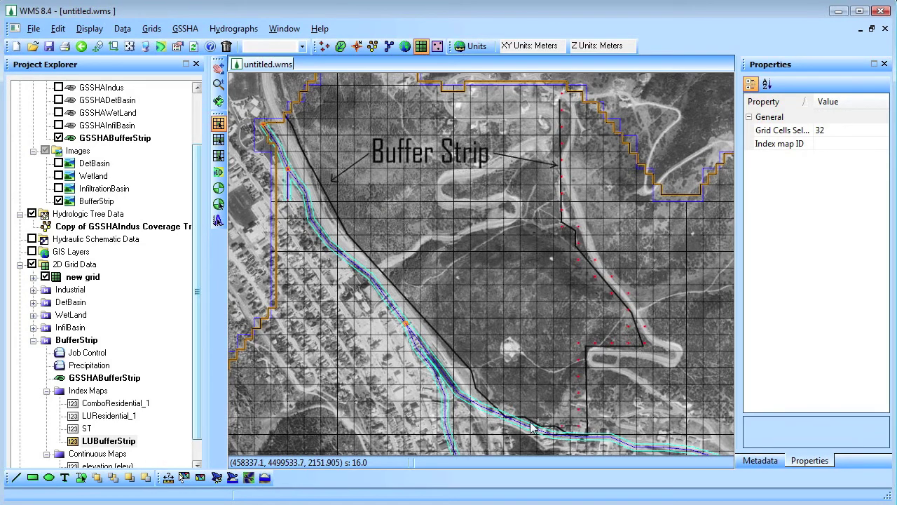
shift+click(494, 401)
shift+click(484, 390)
shift+click(472, 374)
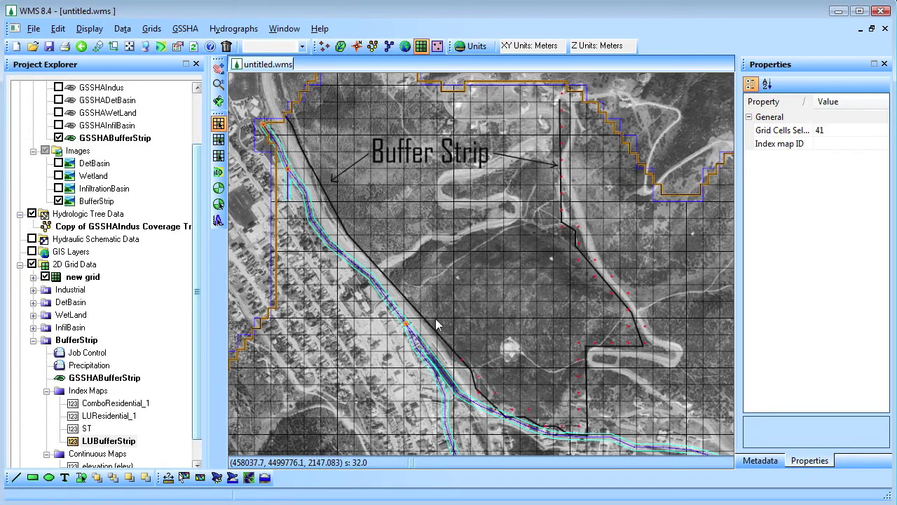
shift+click(436, 324)
shift+click(425, 316)
shift+click(419, 309)
shift+click(414, 303)
shift+click(410, 298)
shift+click(405, 295)
shift+click(386, 280)
shift+click(375, 267)
shift+click(369, 256)
shift+click(364, 248)
shift+click(347, 238)
shift+click(348, 228)
shift+click(349, 217)
shift+click(334, 205)
shift+click(322, 186)
shift+click(311, 165)
shift+click(307, 158)
shift+click(302, 143)
shift+click(300, 132)
click(804, 144)
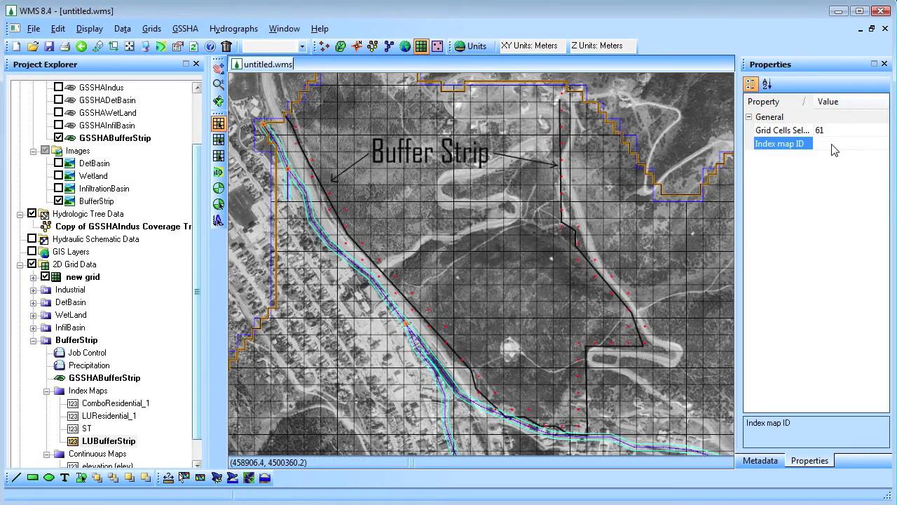
key(Return)
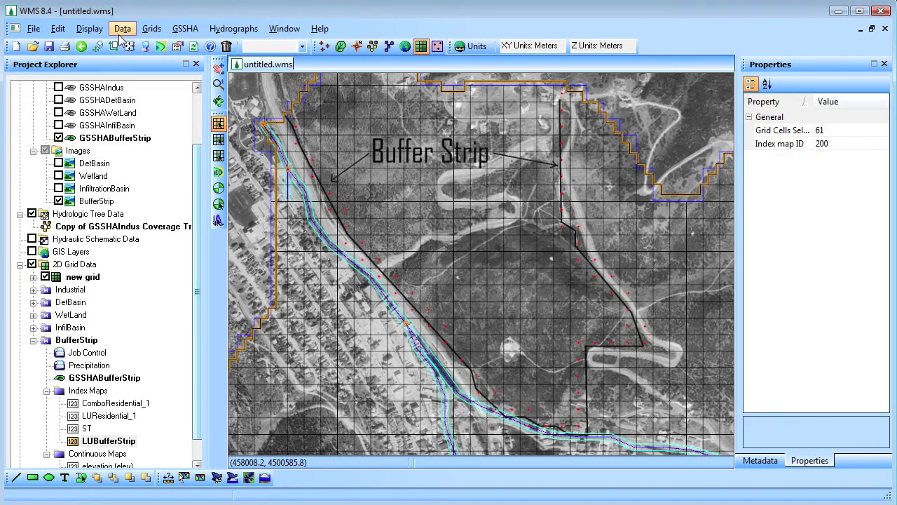
Step: Turn coloured contour display of the grid cells back on
click(90, 28)
click(110, 47)
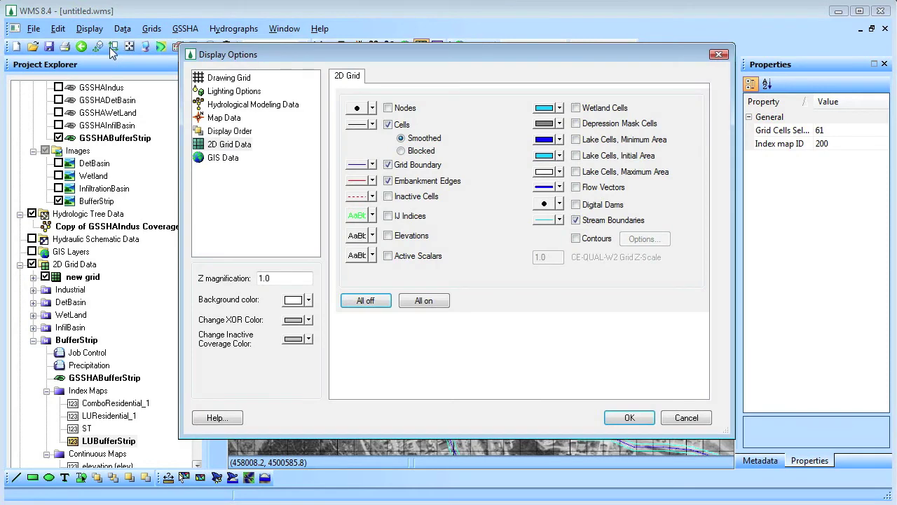
click(575, 238)
click(620, 417)
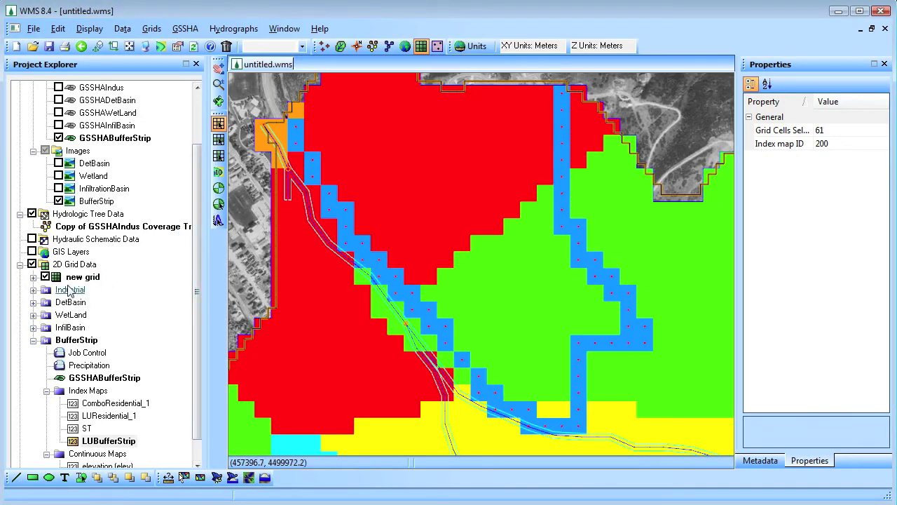
Step: Set LUBufferStrip as the roughness index map, generate ID 200 keeping existing IDs, and enter its roughness
right_click(76, 341)
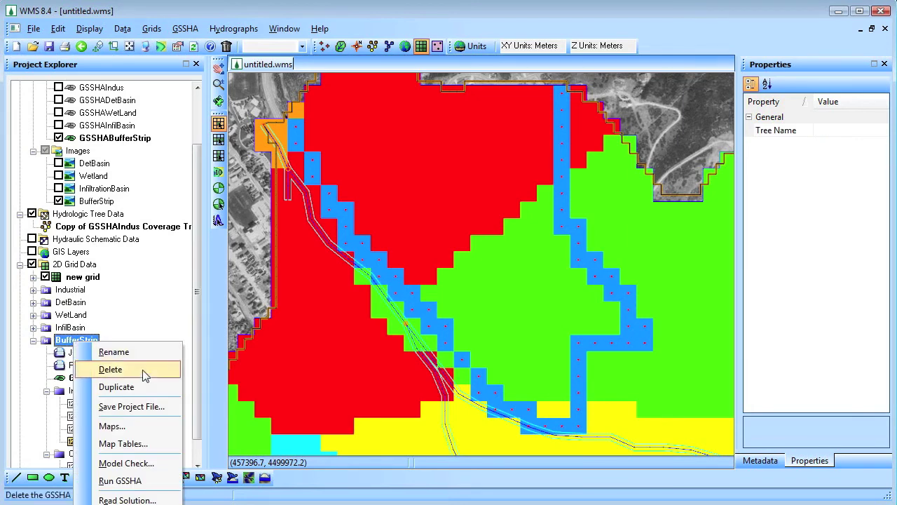
click(157, 445)
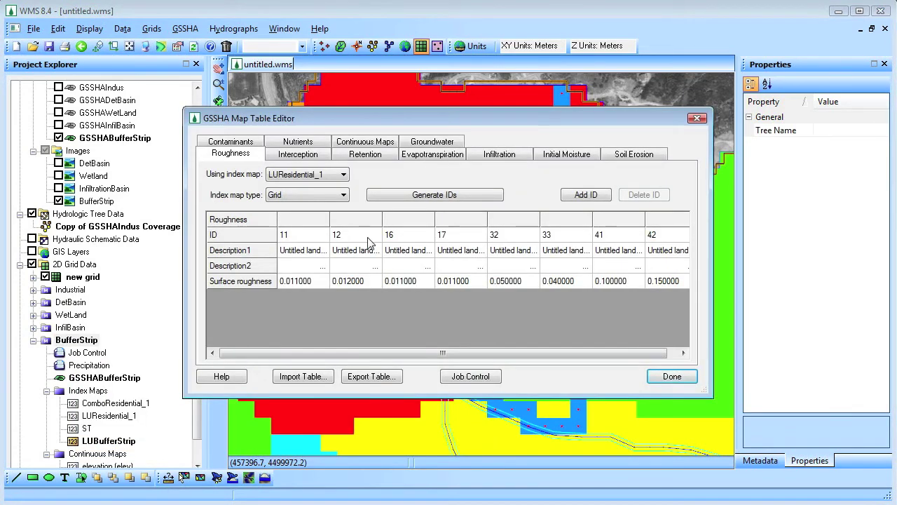
click(343, 174)
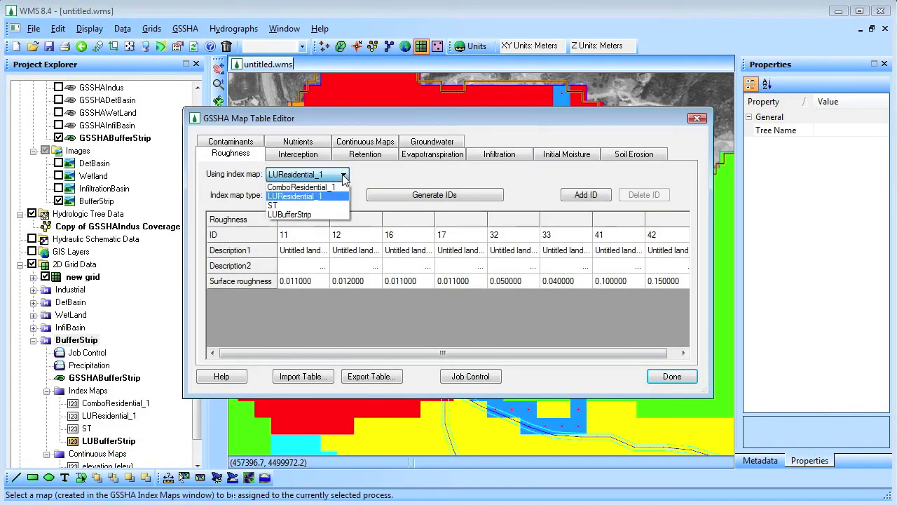
click(317, 219)
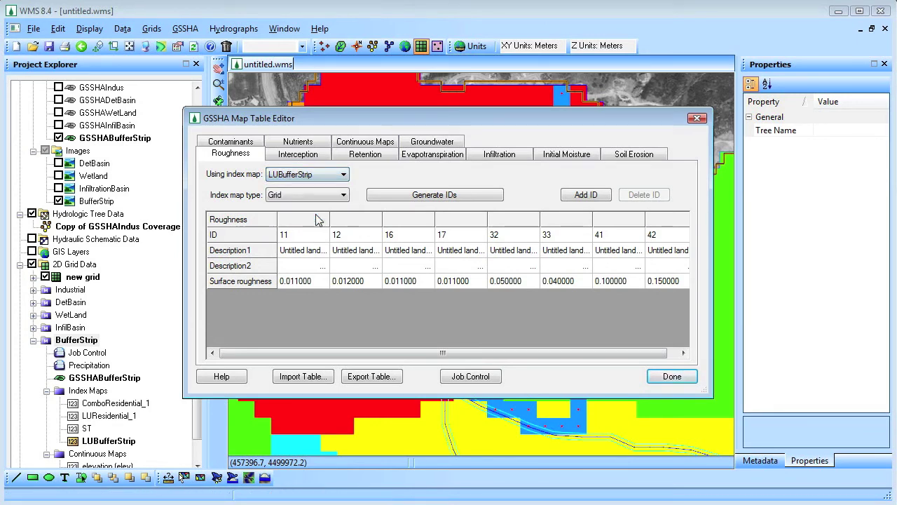
click(391, 202)
click(576, 291)
click(633, 284)
text(0)
click(670, 377)
right_click(90, 341)
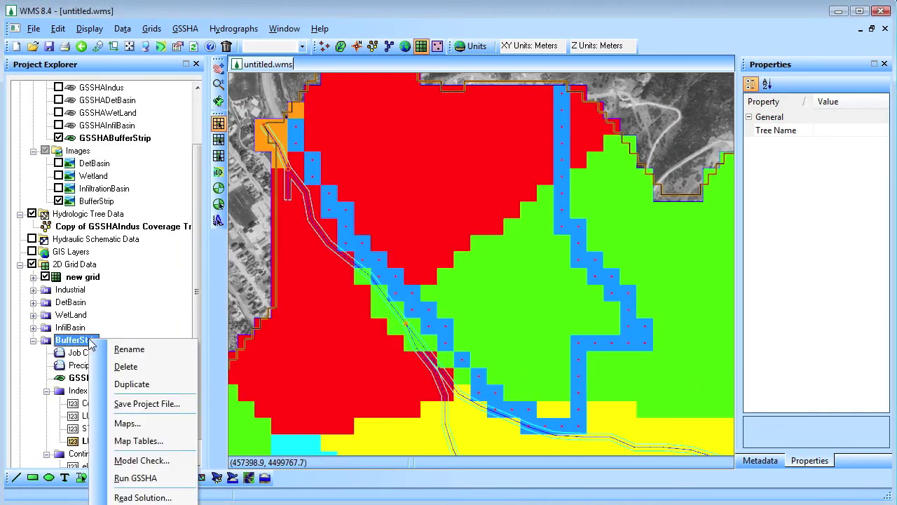
Step: Save the BufferStrip project as Base\BufferStrip.prj, replacing the existing file
click(149, 403)
click(538, 138)
double_click(357, 188)
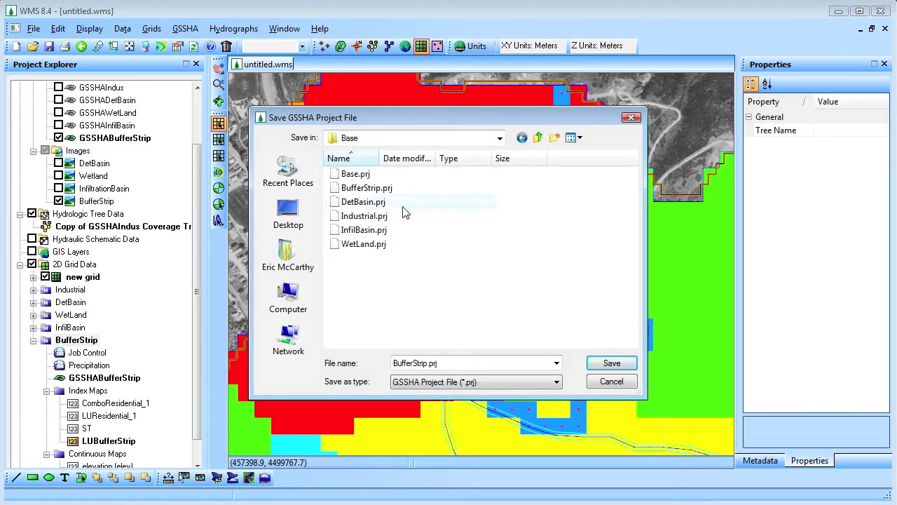
click(612, 363)
click(600, 275)
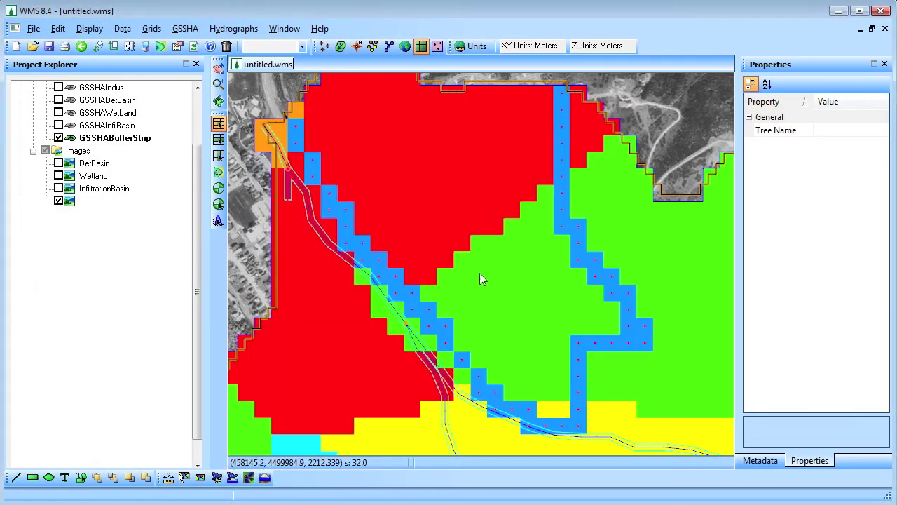
Step: Save Industrial, DetBasin, WetLand, InfilBasin and BufferStrip together as a GSSHA group file
click(185, 28)
click(210, 99)
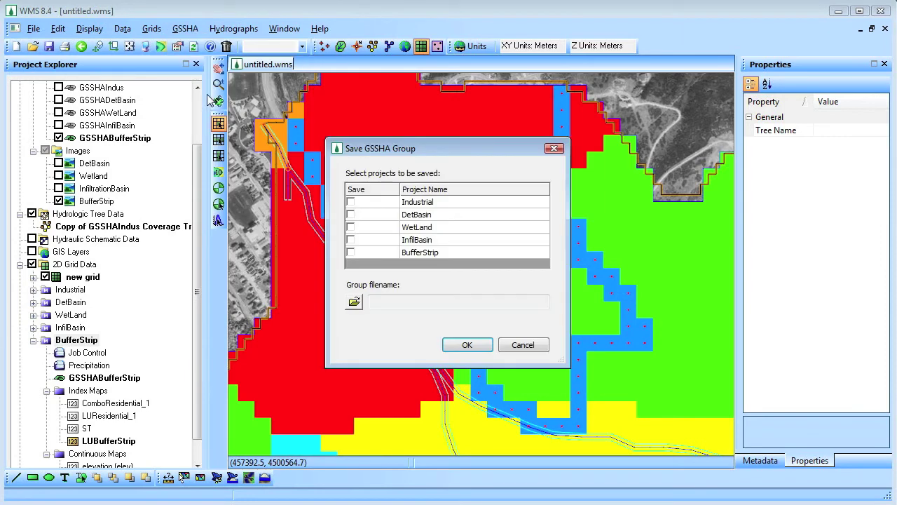
click(351, 202)
click(351, 215)
click(351, 228)
click(351, 240)
click(352, 252)
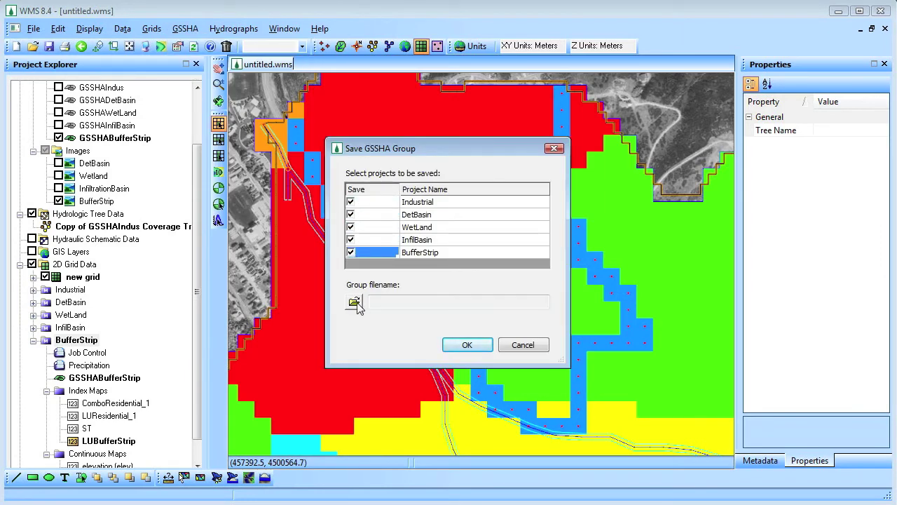
click(353, 302)
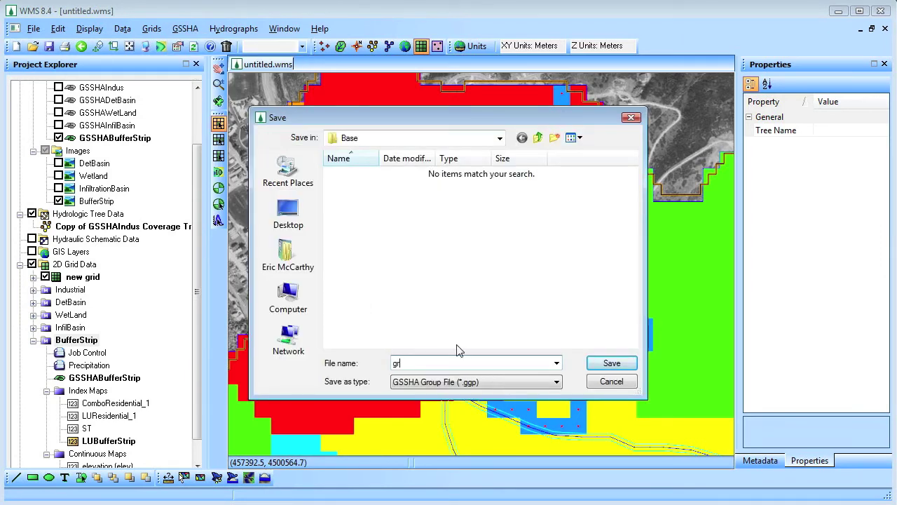
click(611, 362)
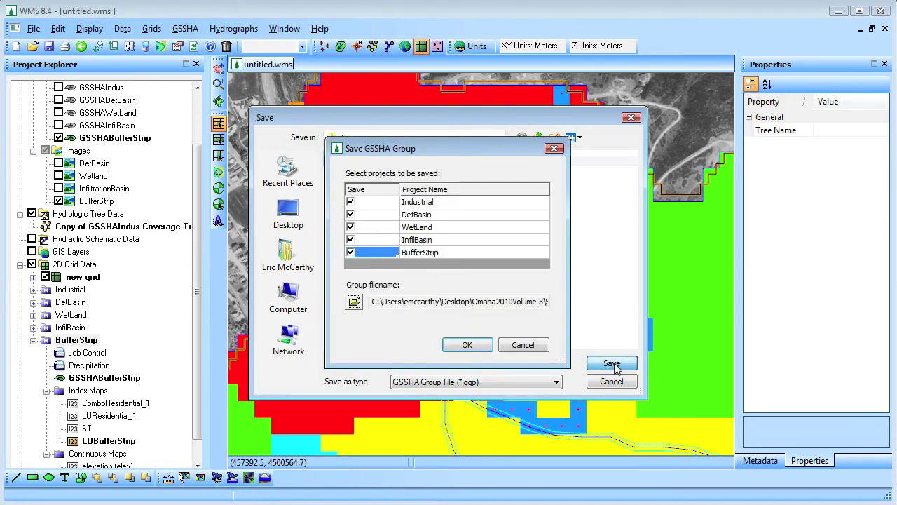
click(466, 346)
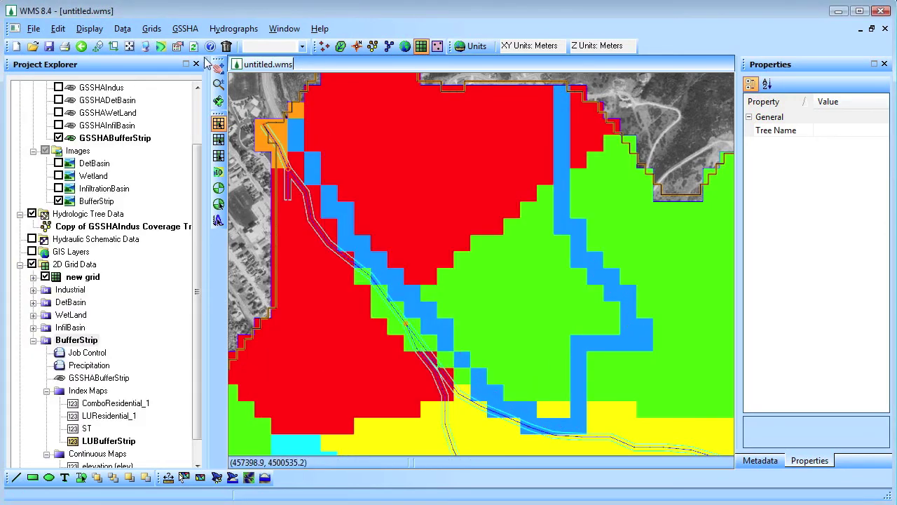
Step: Run the GSSHA group of all five scenarios
click(185, 29)
click(247, 268)
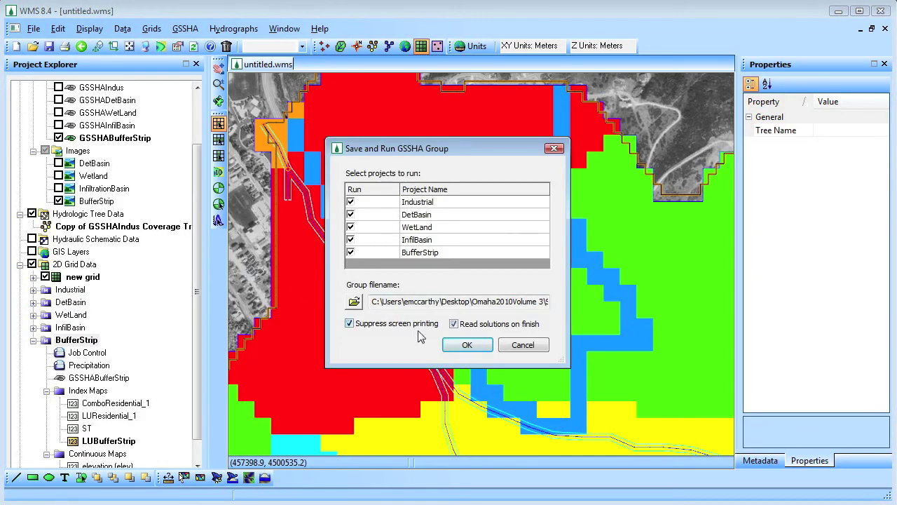
click(466, 344)
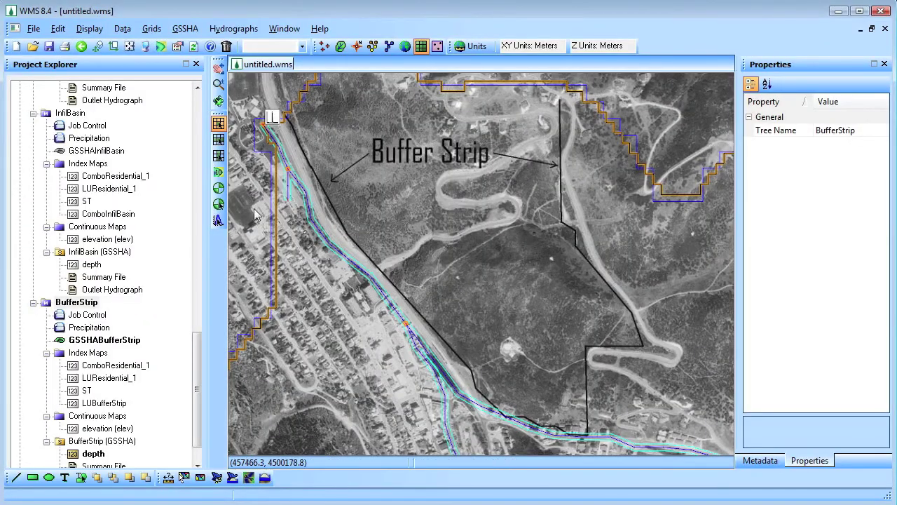
Step: Open the Outlet Hydrograph full-screen and set its X axis from 550 to 800 minutes
double_click(270, 116)
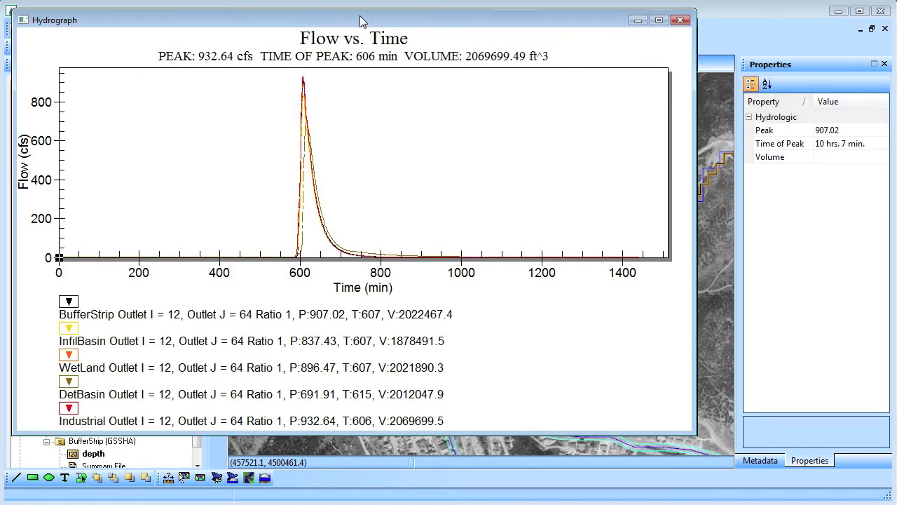
drag(690, 421, 889, 496)
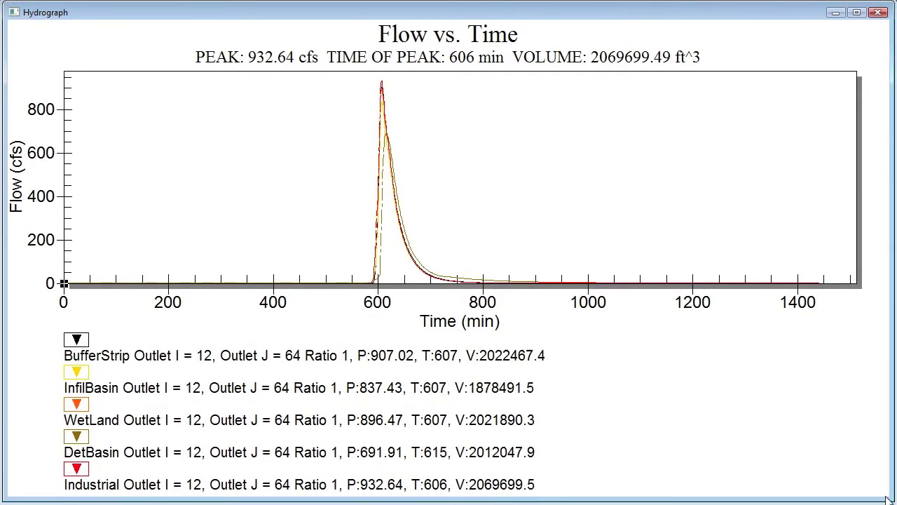
right_click(486, 179)
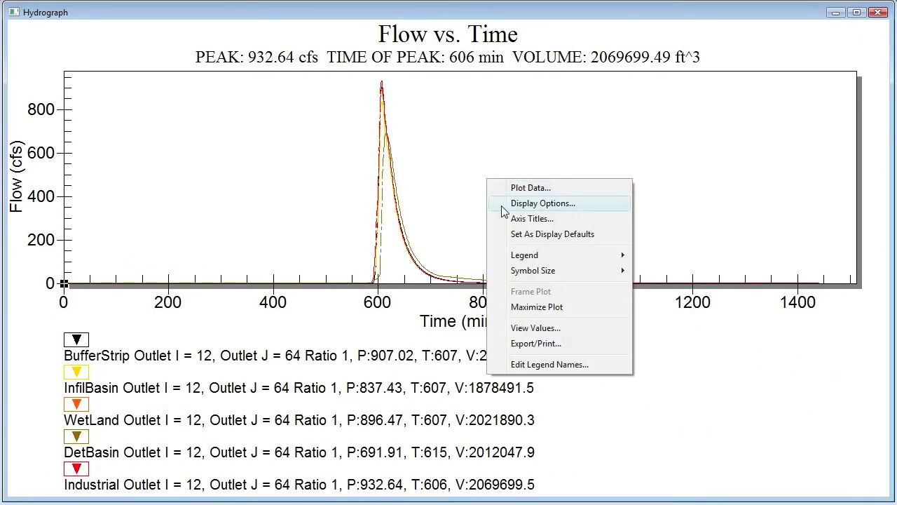
click(503, 203)
click(354, 145)
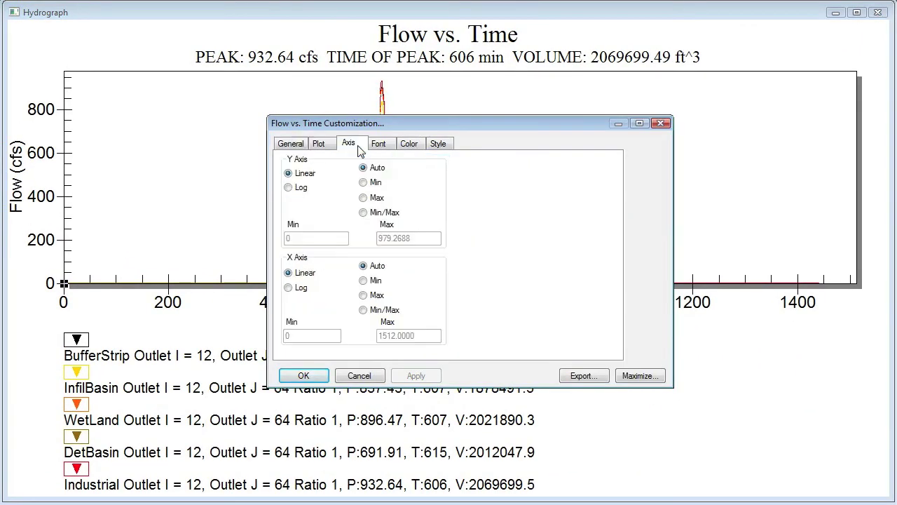
click(362, 311)
key(Tab)
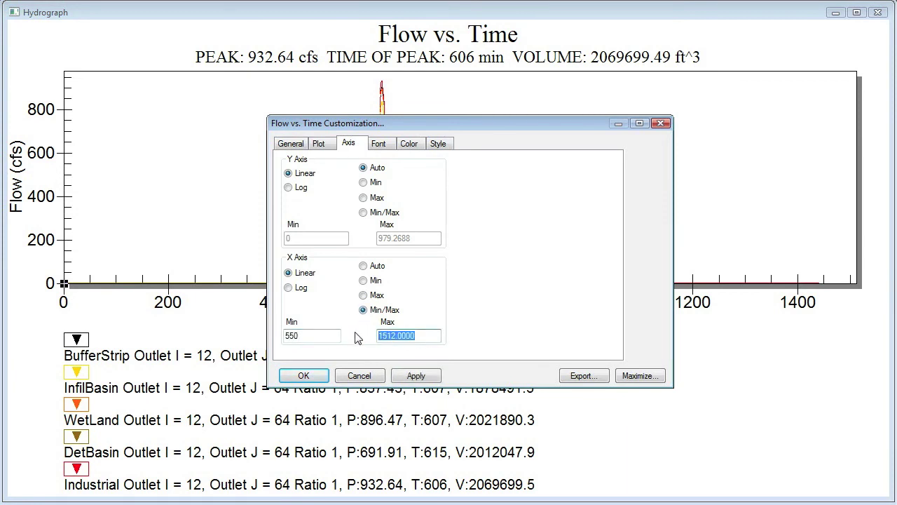
text(800)
click(308, 375)
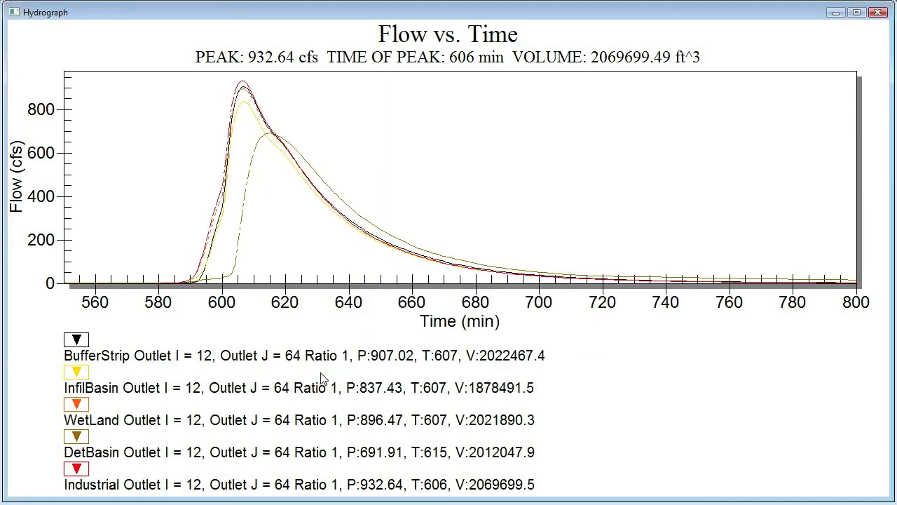